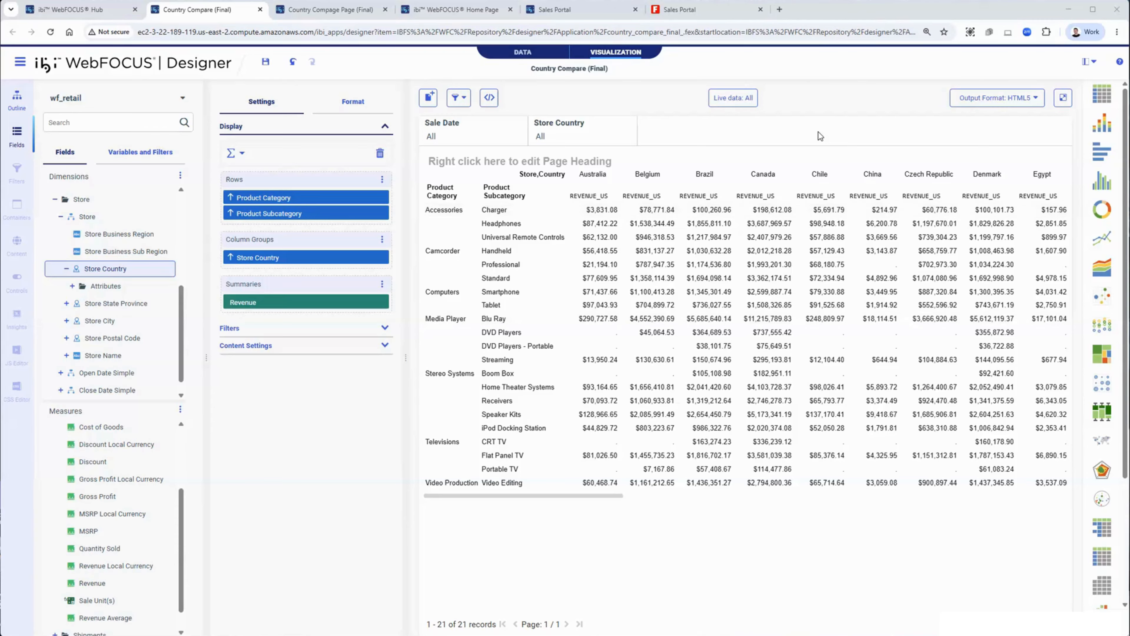
Step: Set the Sale Date filter condition to On or before and convert that filter to a dropdown
right_click(469, 141)
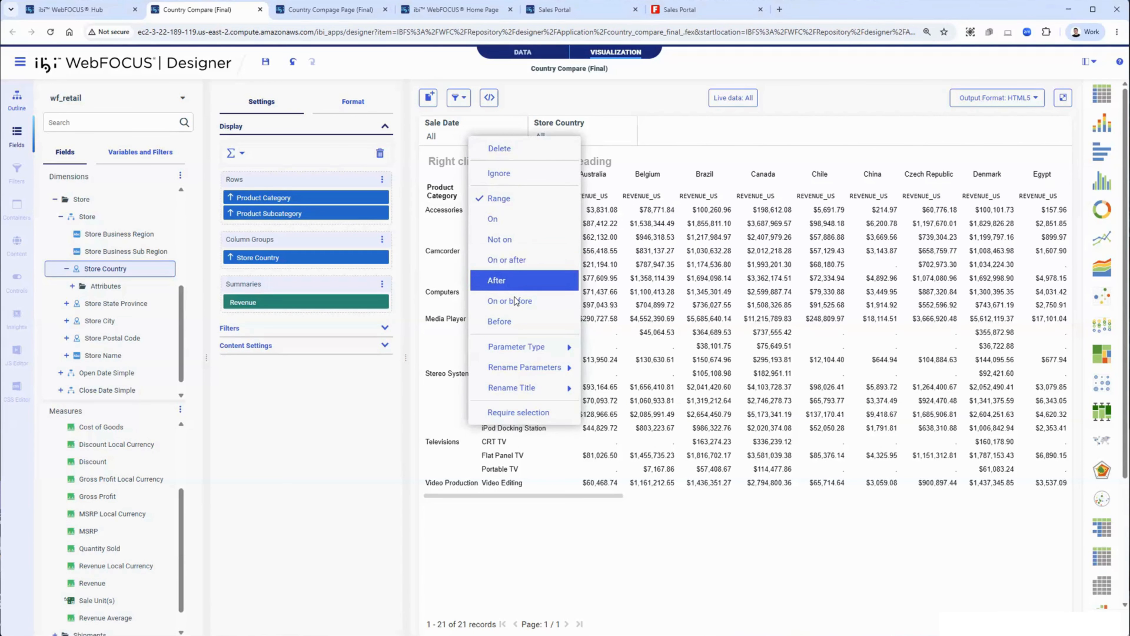
click(469, 140)
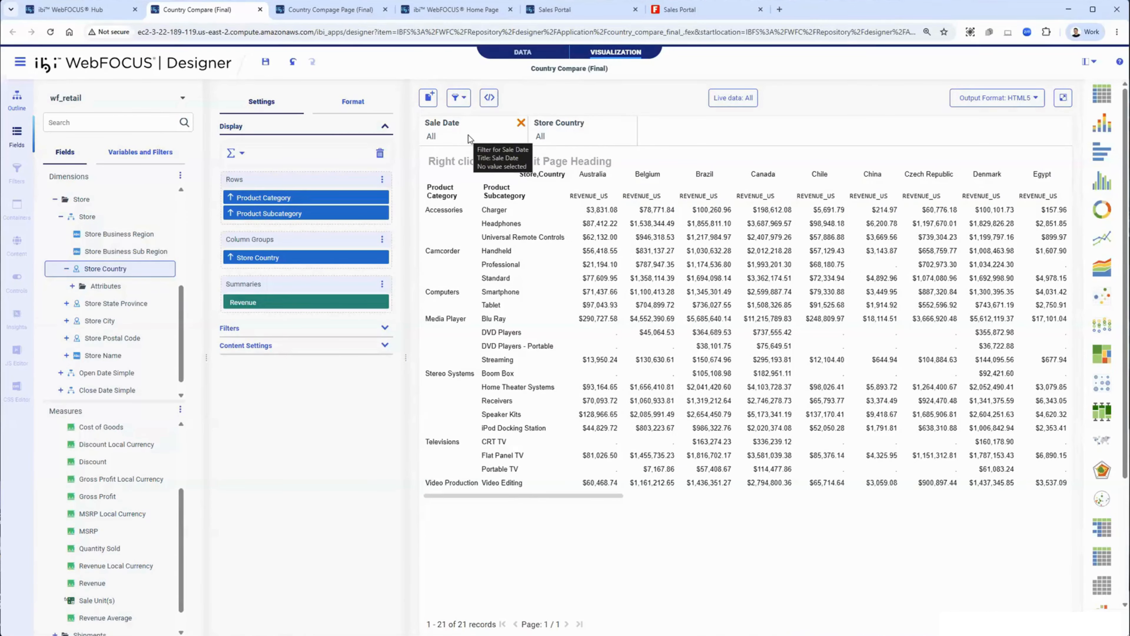
click(468, 138)
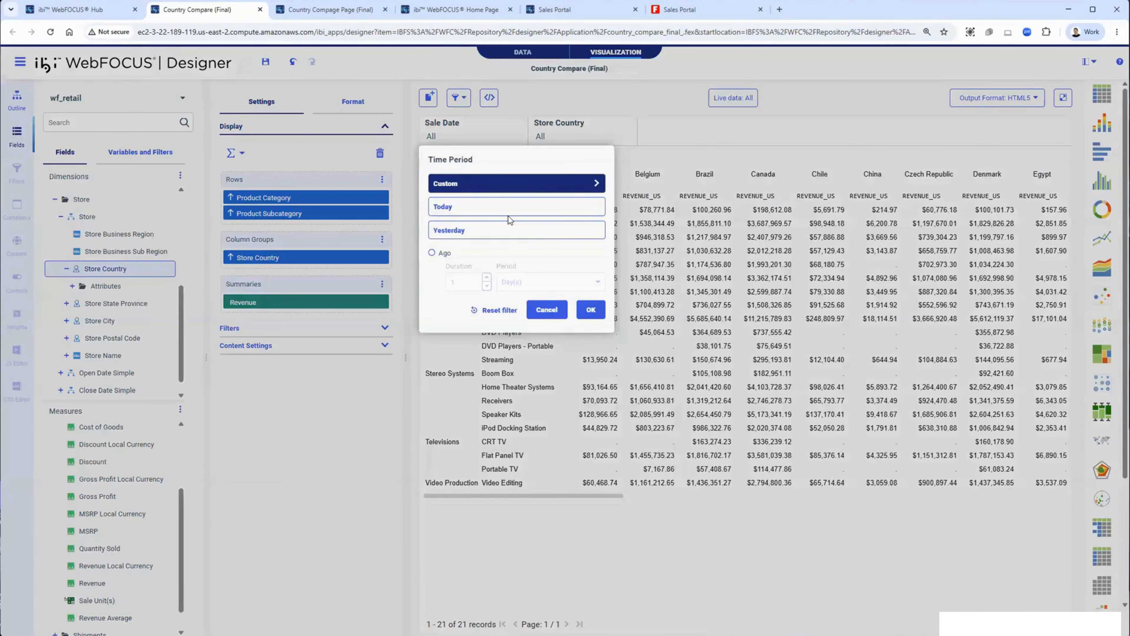
click(490, 142)
right_click(488, 142)
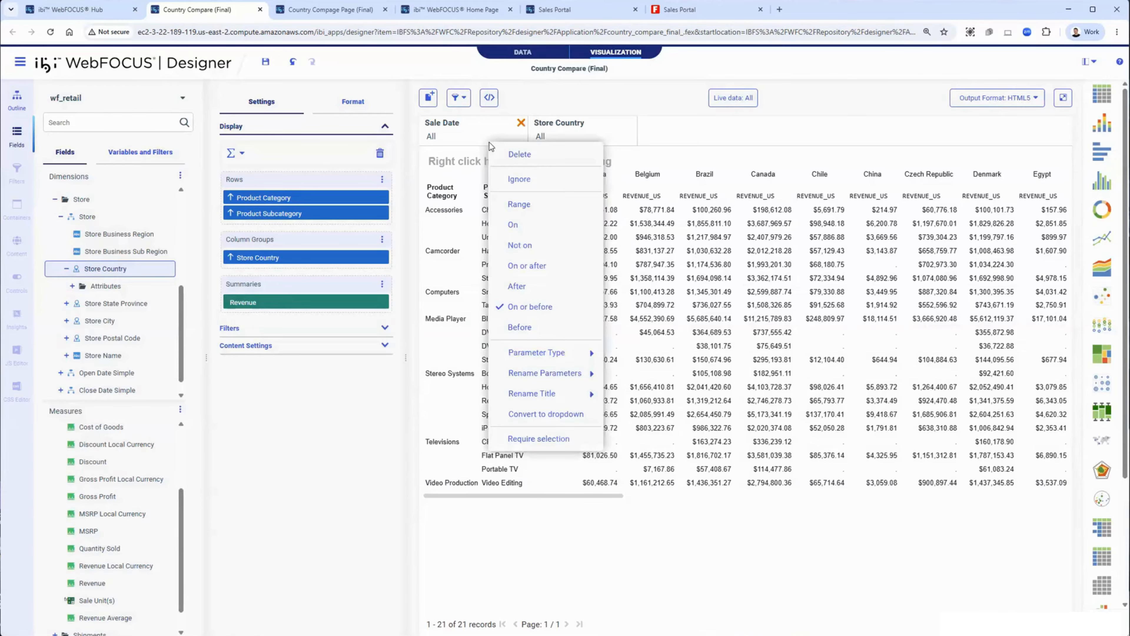
click(552, 399)
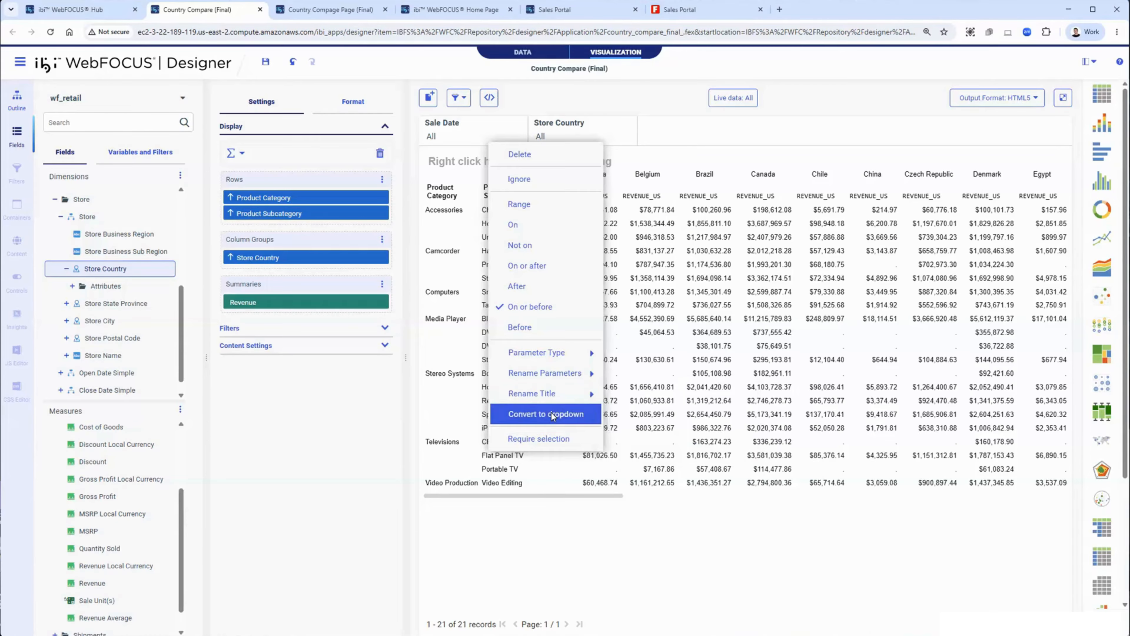
click(551, 414)
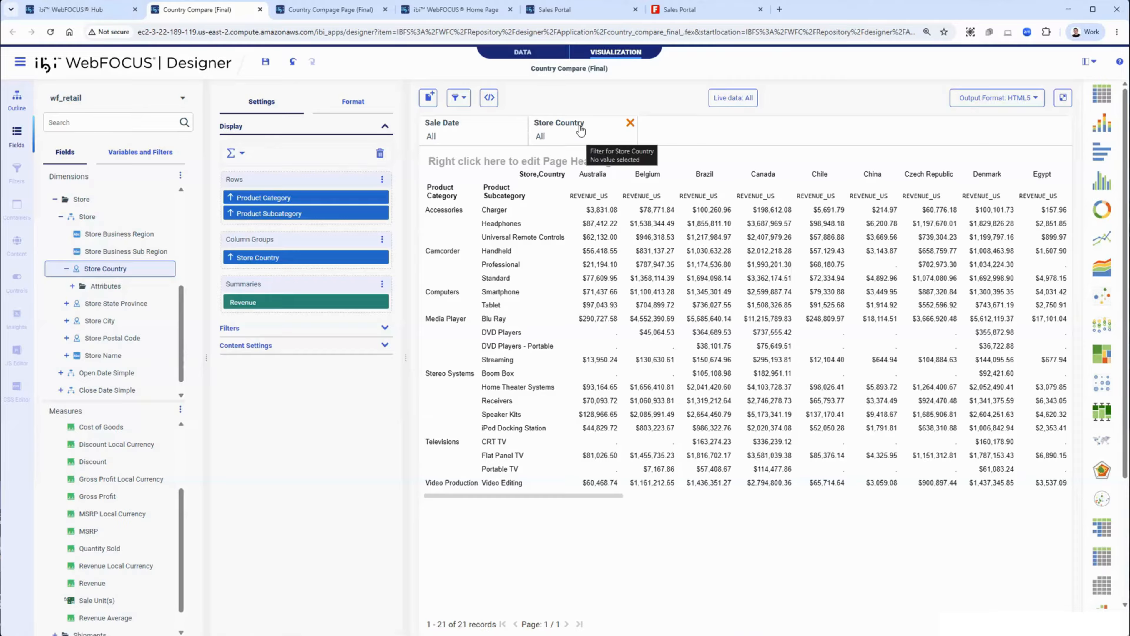
Step: Add a second Store Country filter and make the first Store Country filter single-select with selection required
drag(102, 268, 694, 138)
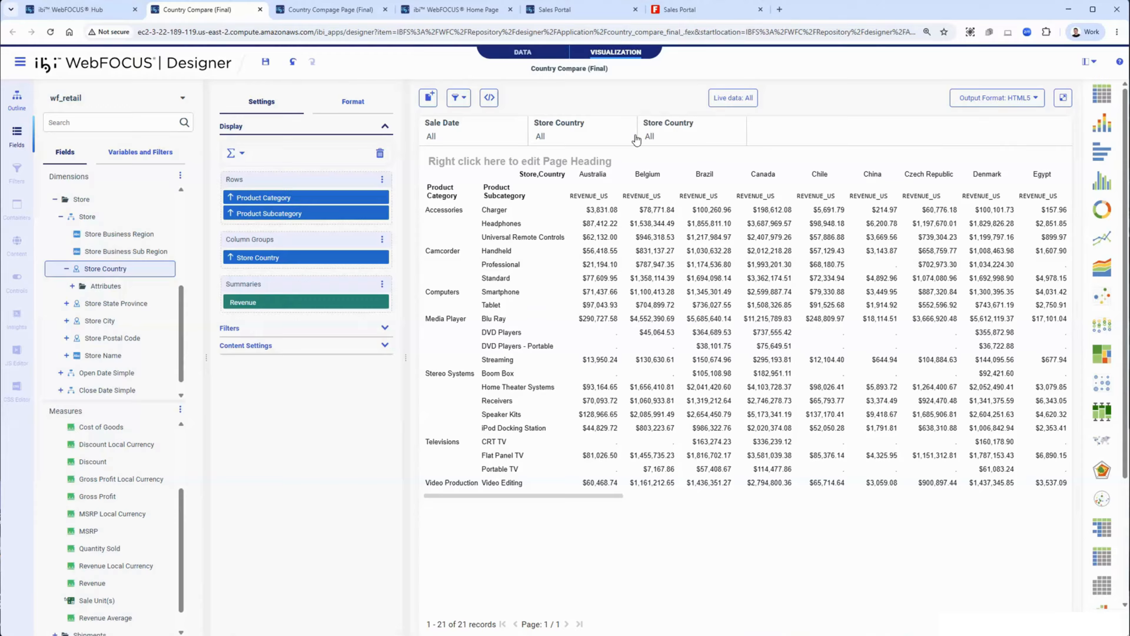
right_click(566, 141)
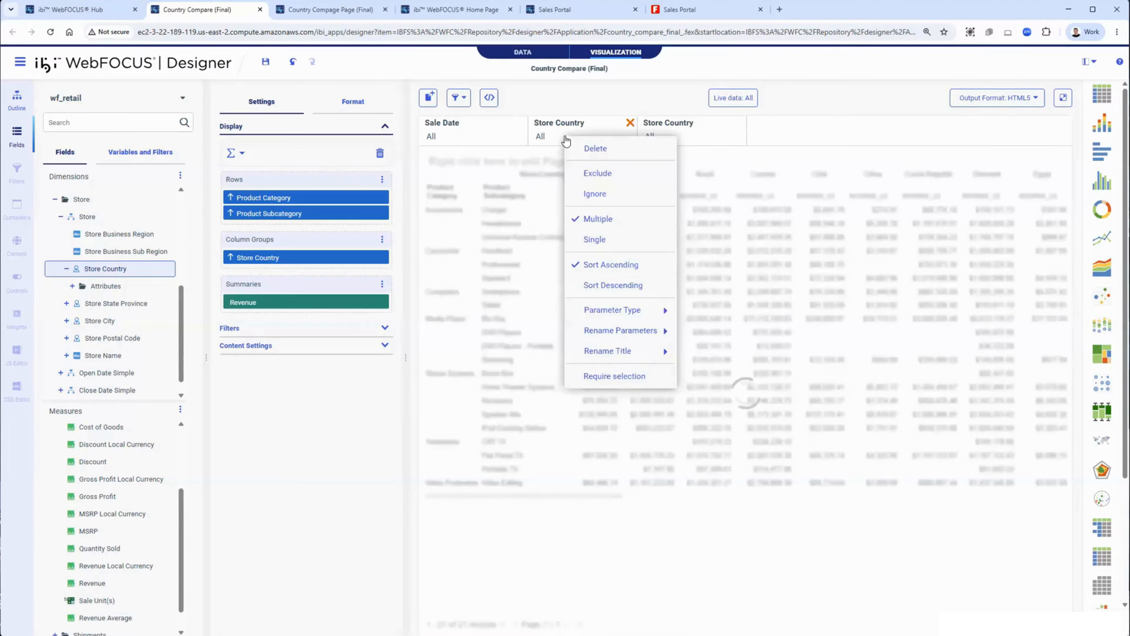
click(604, 242)
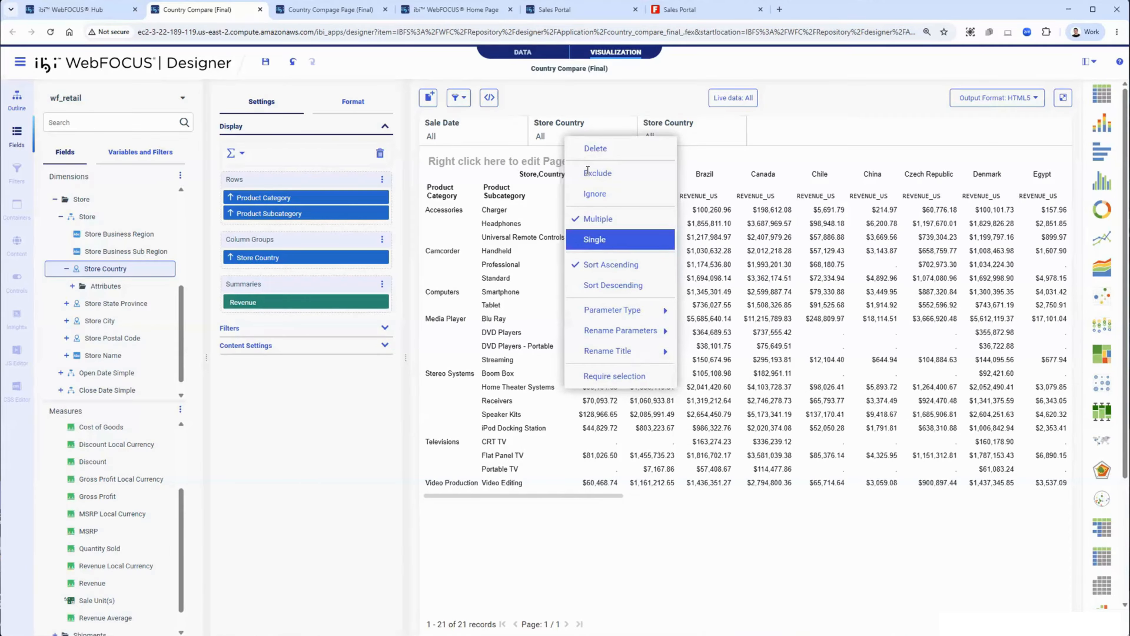
right_click(568, 138)
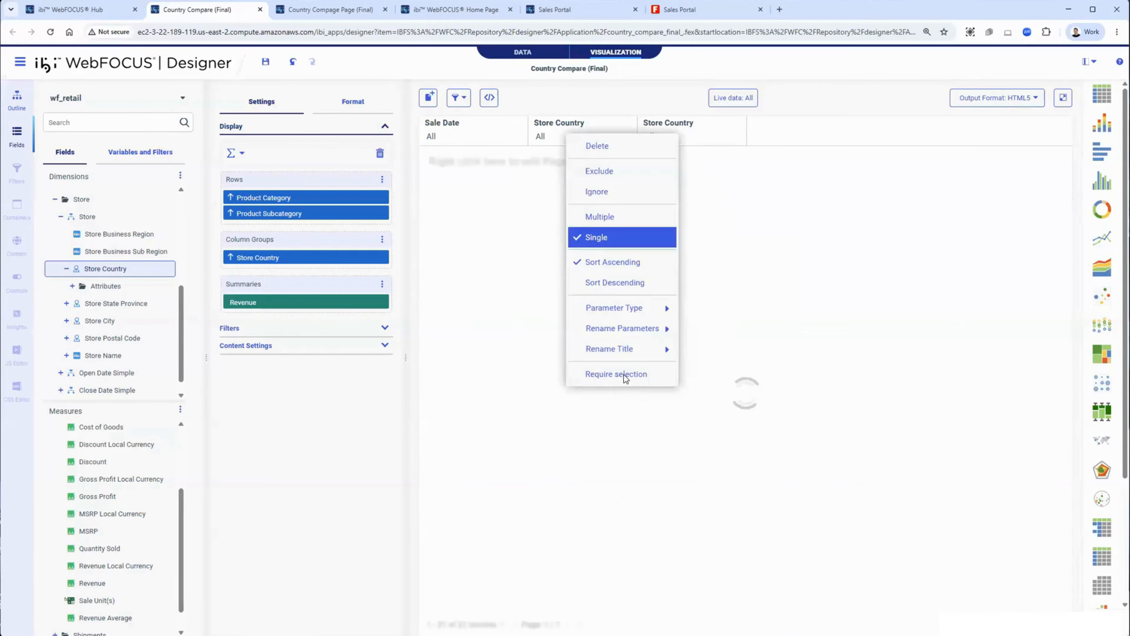
click(625, 376)
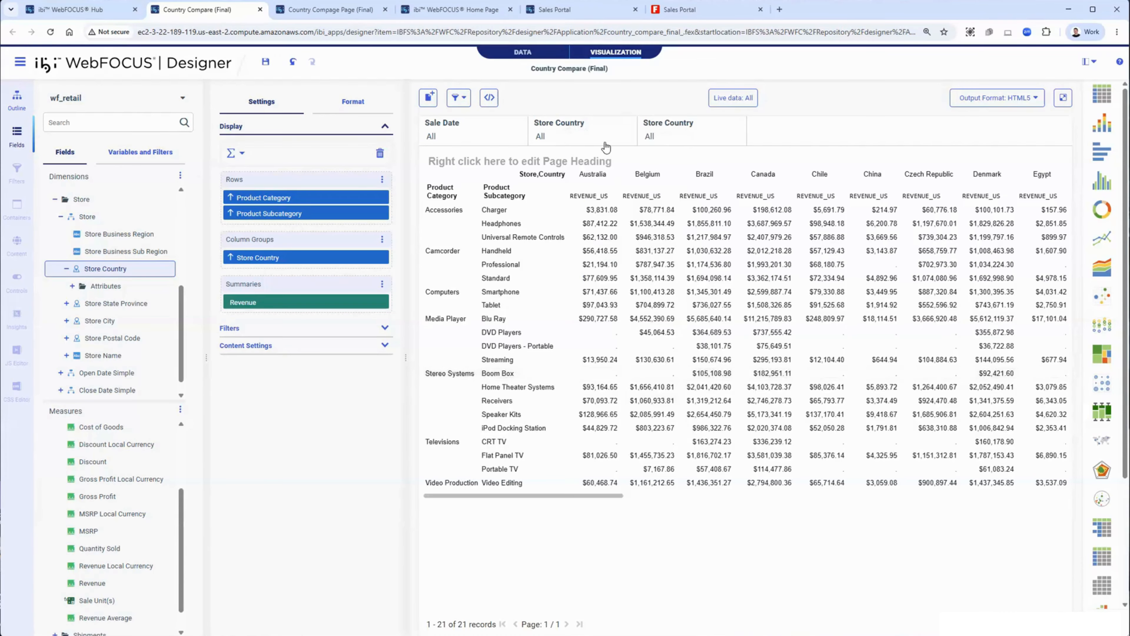
Step: Rename the first Store Country filter's title to First Country
right_click(605, 146)
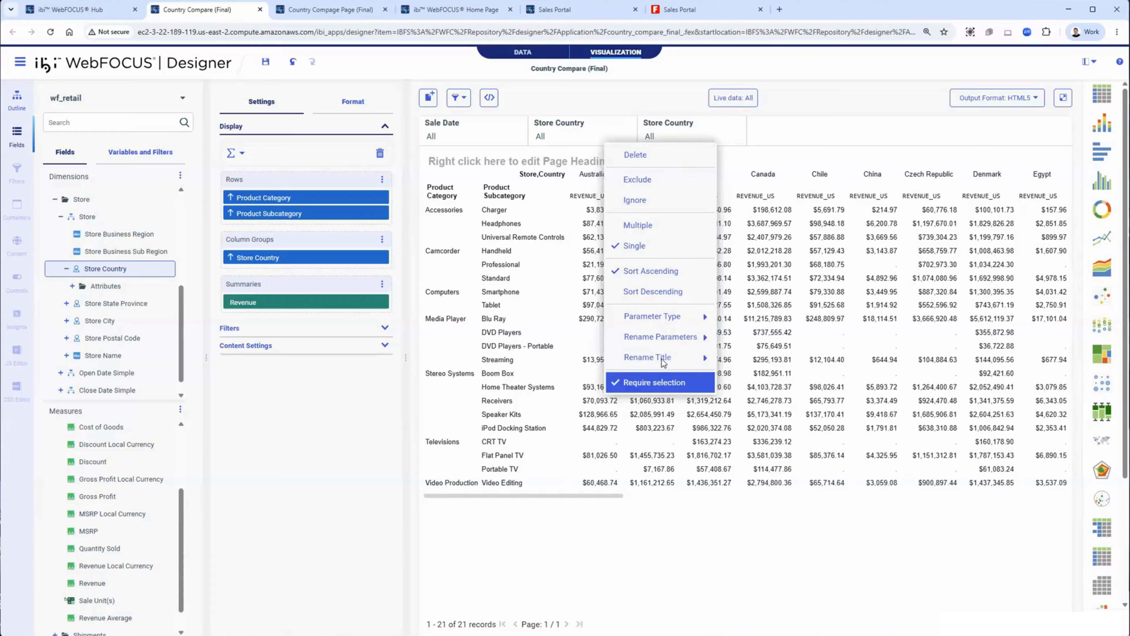
mouse_move(667, 357)
double_click(729, 376)
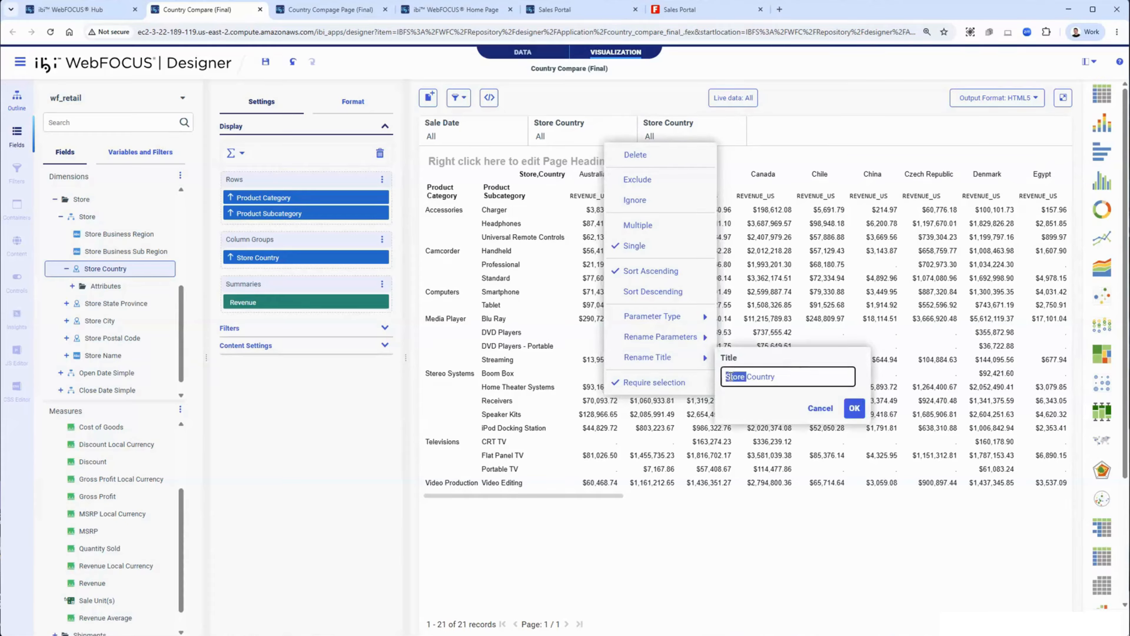
text(First)
click(854, 408)
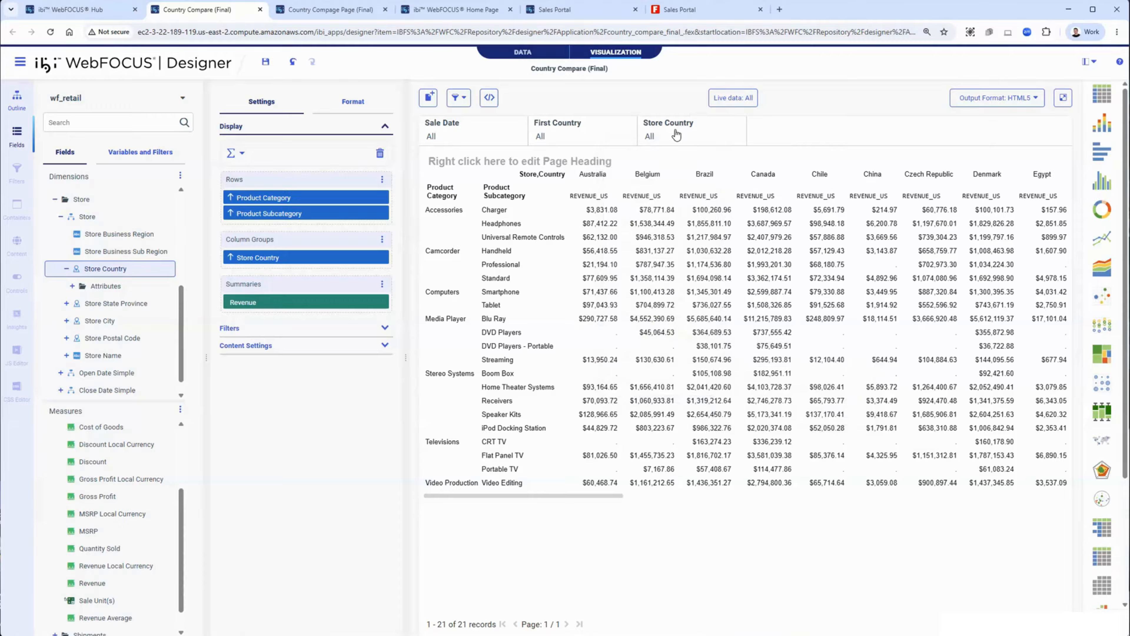
Step: Require a selection on the other Store Country filter
right_click(676, 133)
right_click(682, 133)
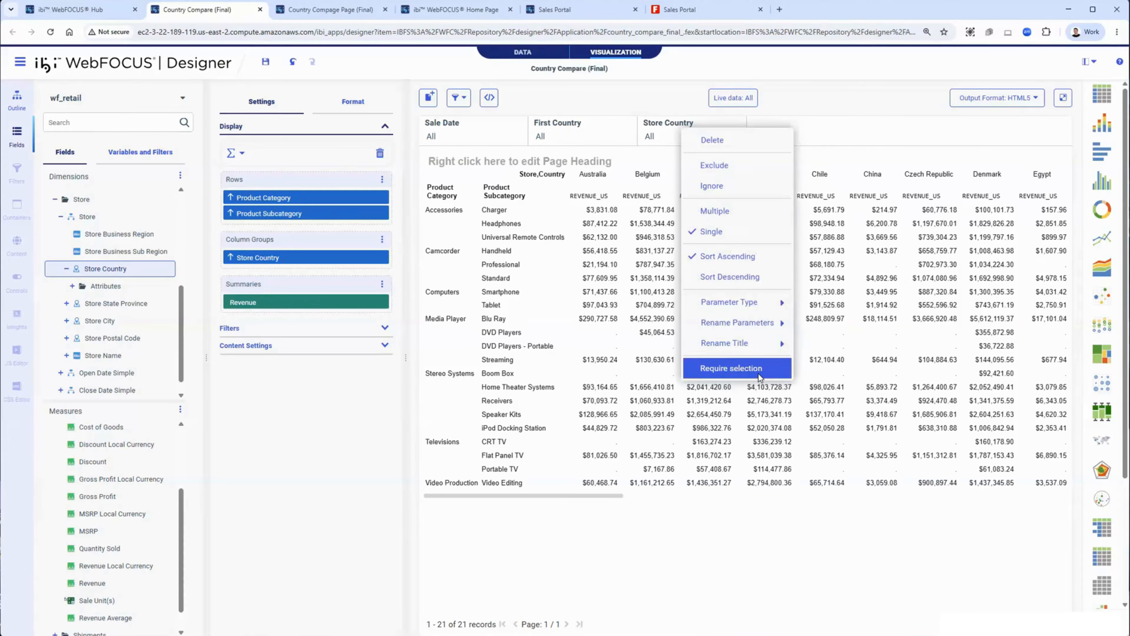
click(731, 368)
Step: Rename that filter's title to Second Country
right_click(676, 142)
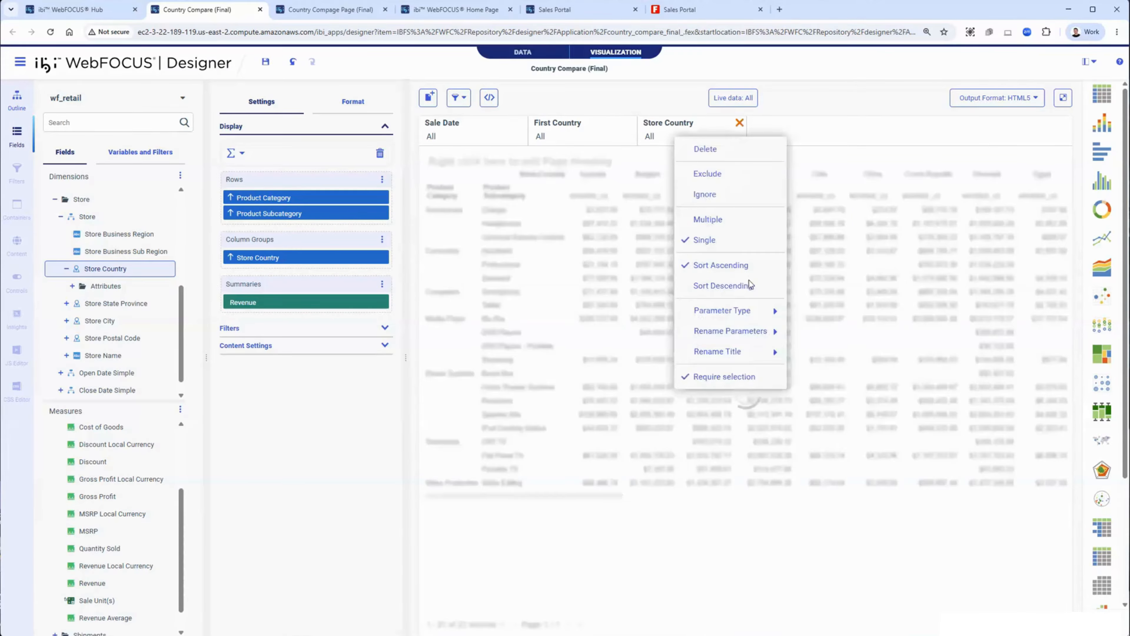
mouse_move(756, 352)
click(804, 370)
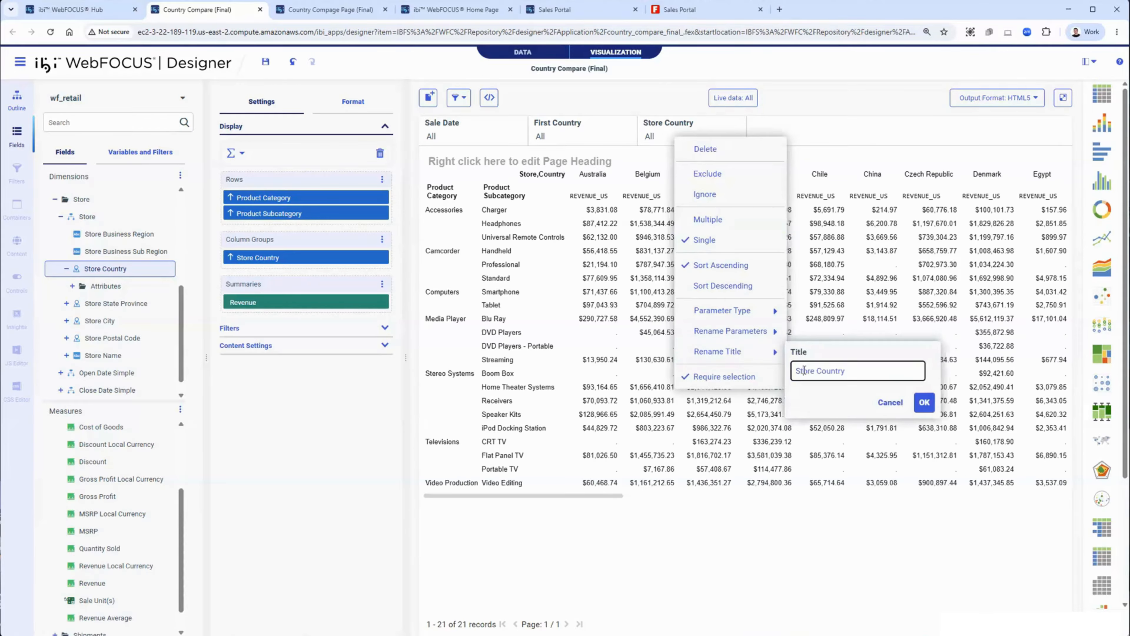
double_click(803, 370)
text(Second)
click(930, 406)
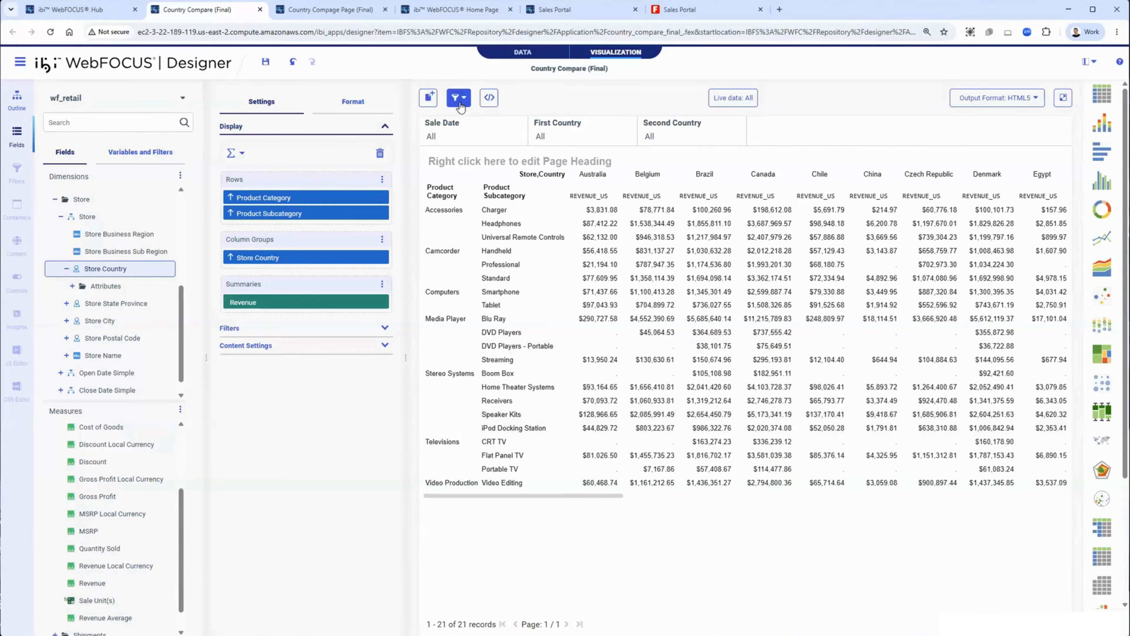
Step: Open the global filter expression editor and add a new group to the prompted filters
click(461, 99)
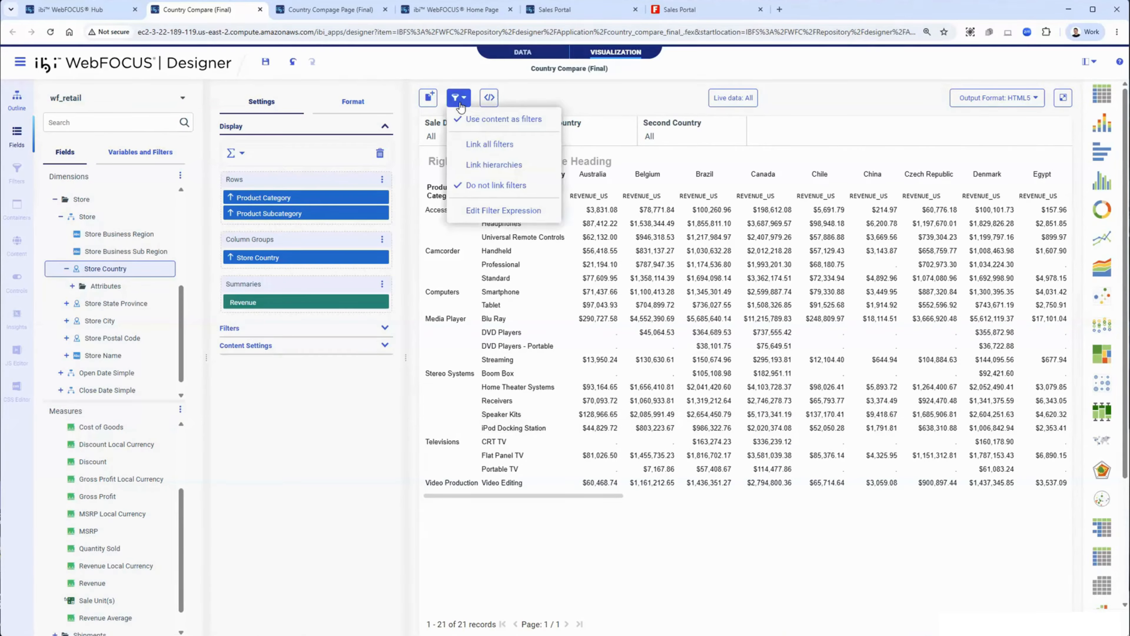
click(522, 214)
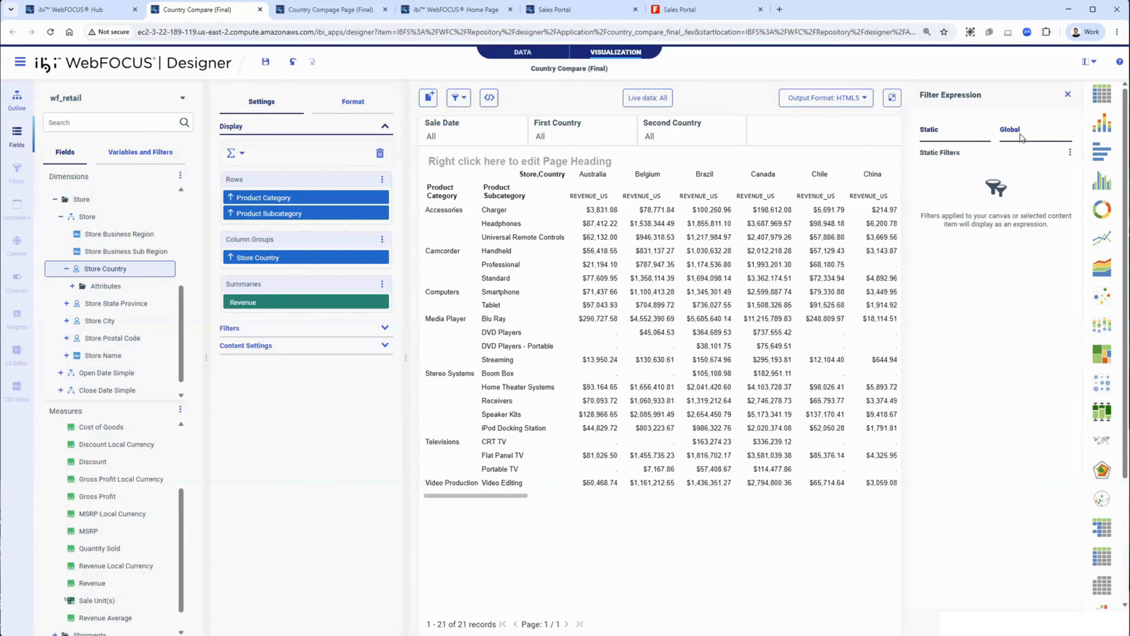
click(1010, 135)
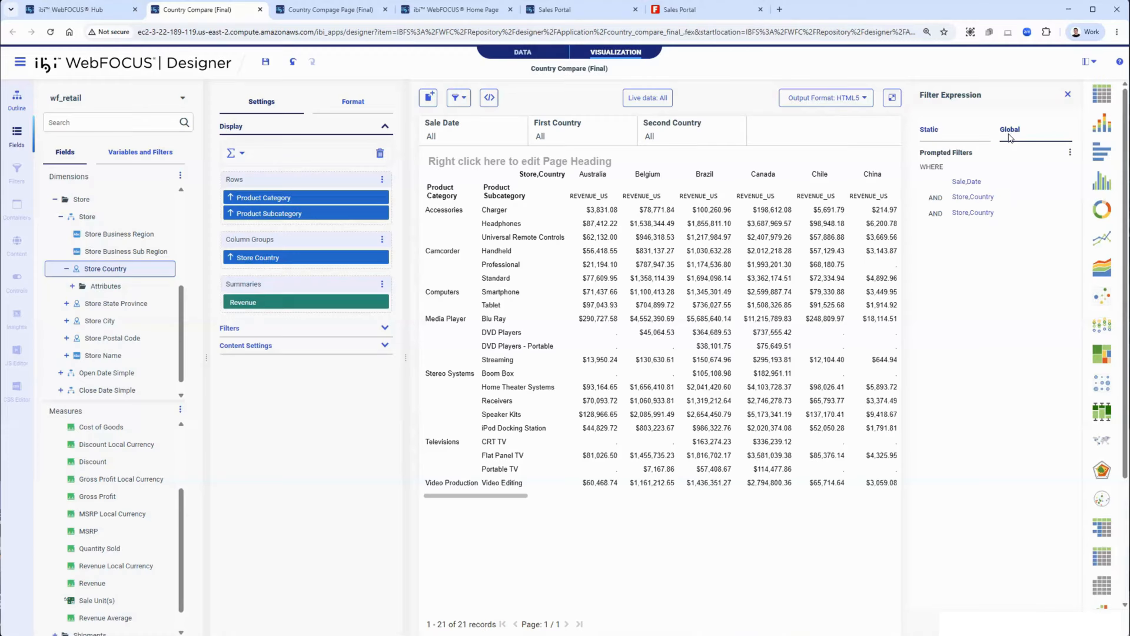
click(1070, 152)
click(1034, 168)
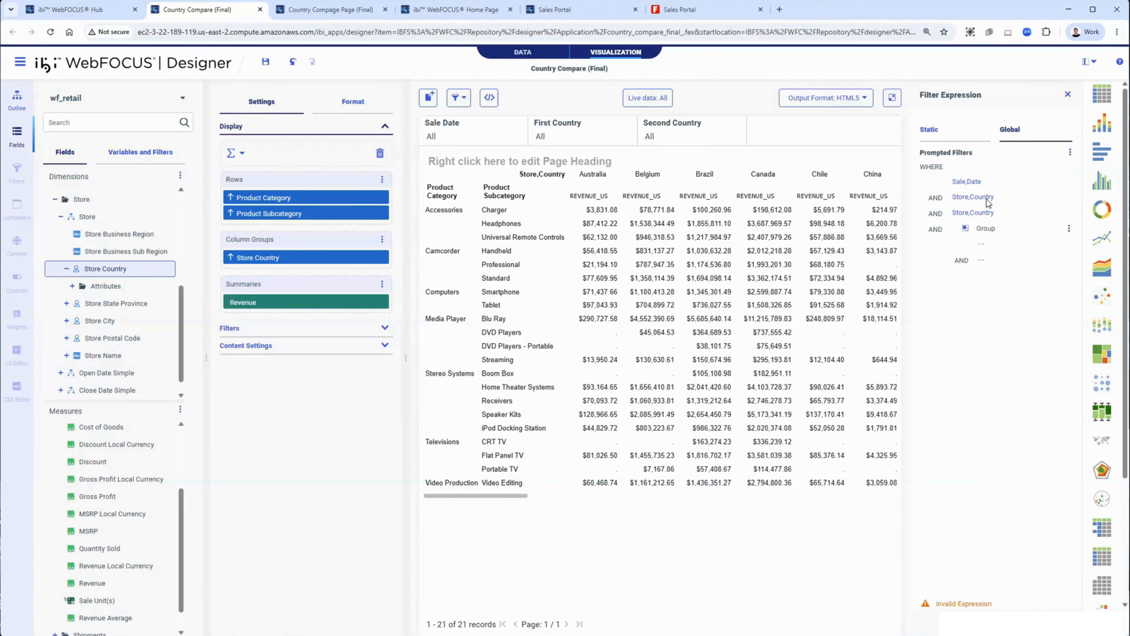
Step: Move both Store,Country conditions into a group and disband the leftover empty group
drag(986, 203, 993, 230)
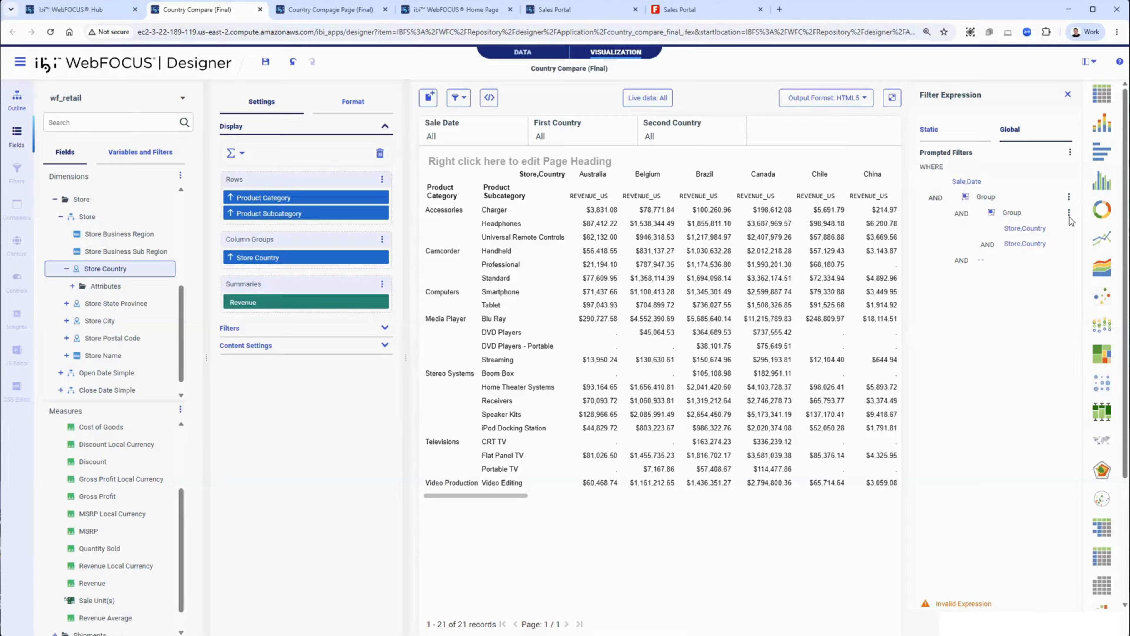
mouse_move(1024, 222)
mouse_down()
mouse_move(1031, 201)
mouse_move(1033, 215)
mouse_up()
click(1068, 260)
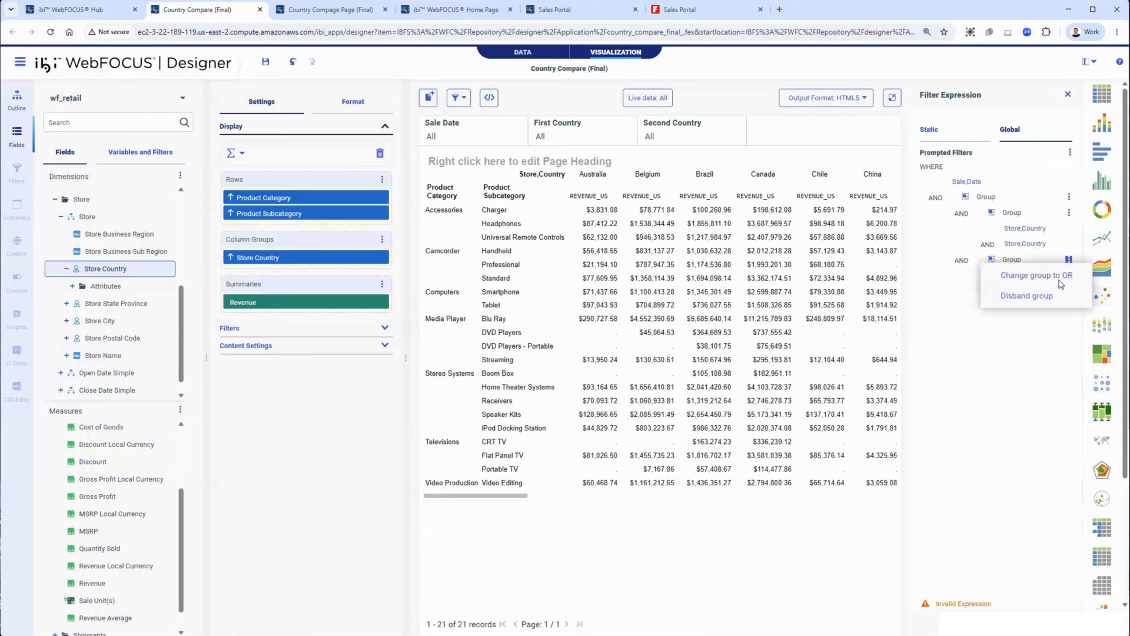
click(1015, 296)
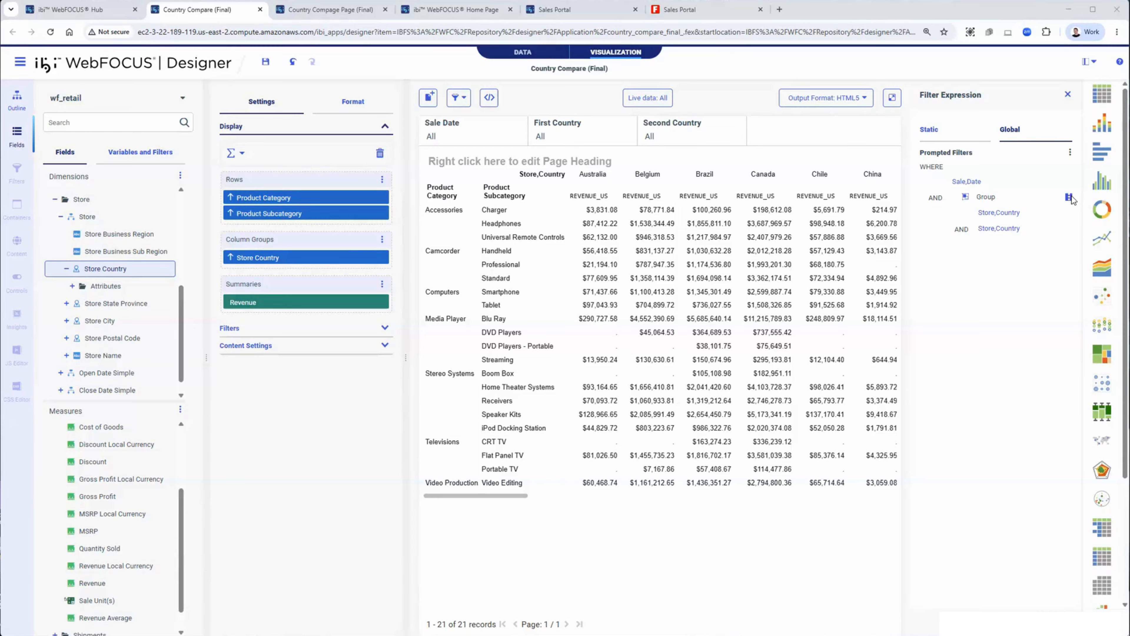
Step: Change the Store,Country group to OR and close the filter expression panel
click(1068, 197)
click(1056, 213)
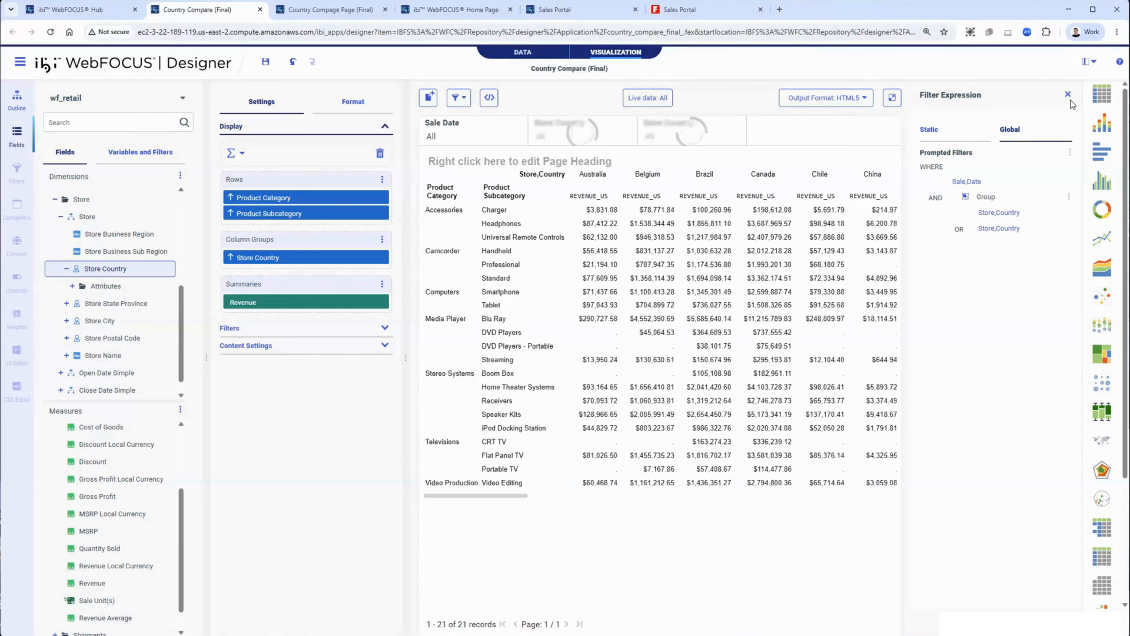
click(1068, 98)
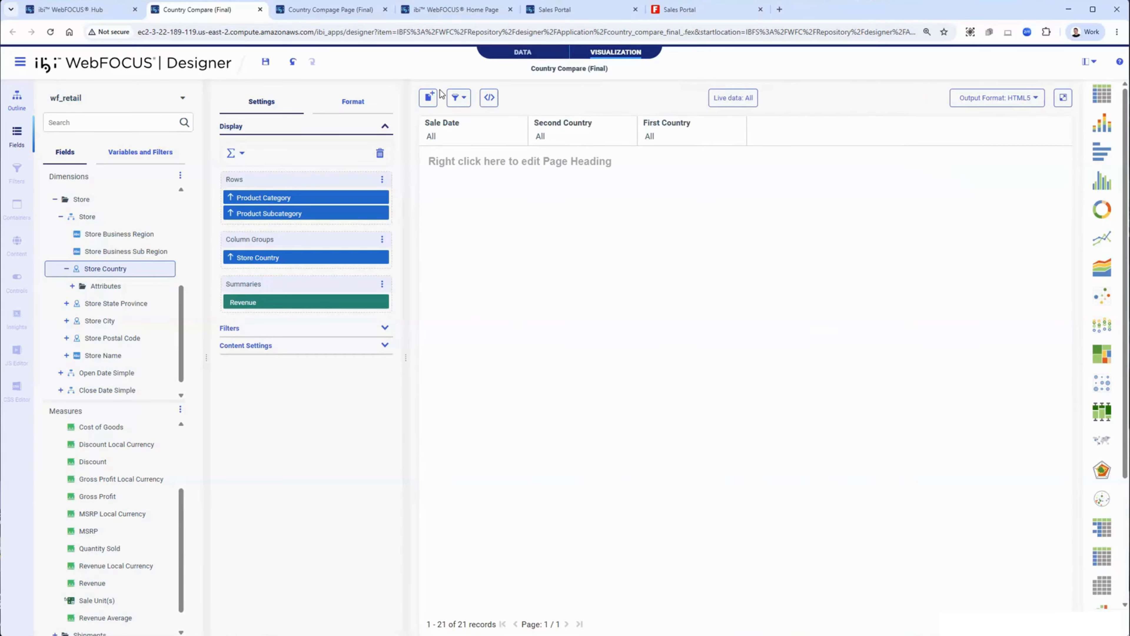
Step: Save the visualization and switch to the Country Compage Page (Final) tab
click(264, 62)
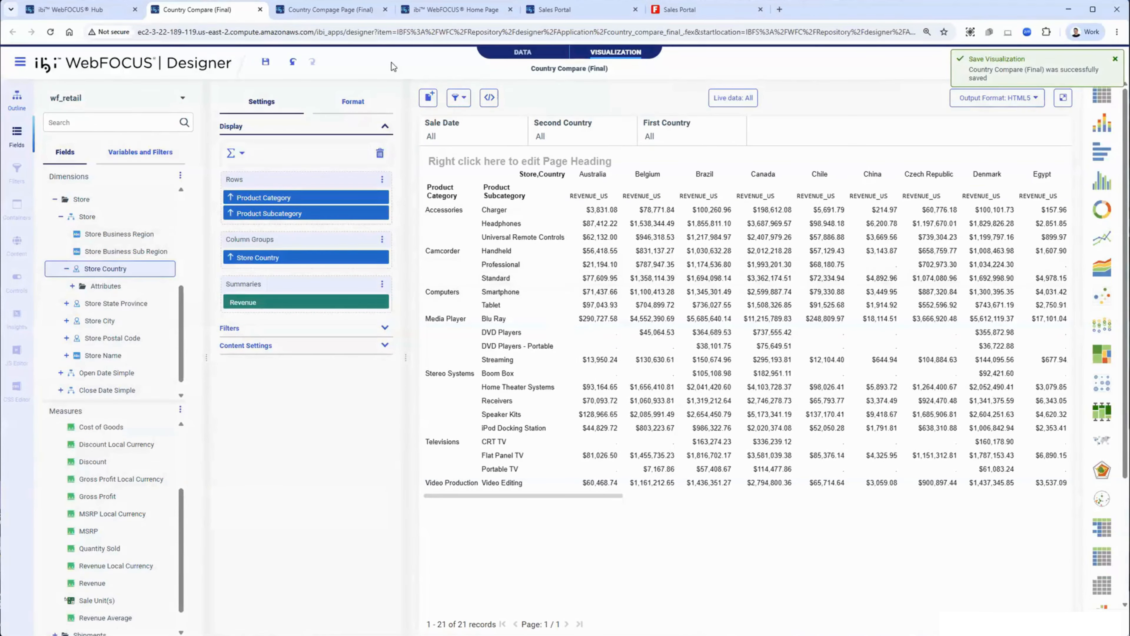
click(299, 13)
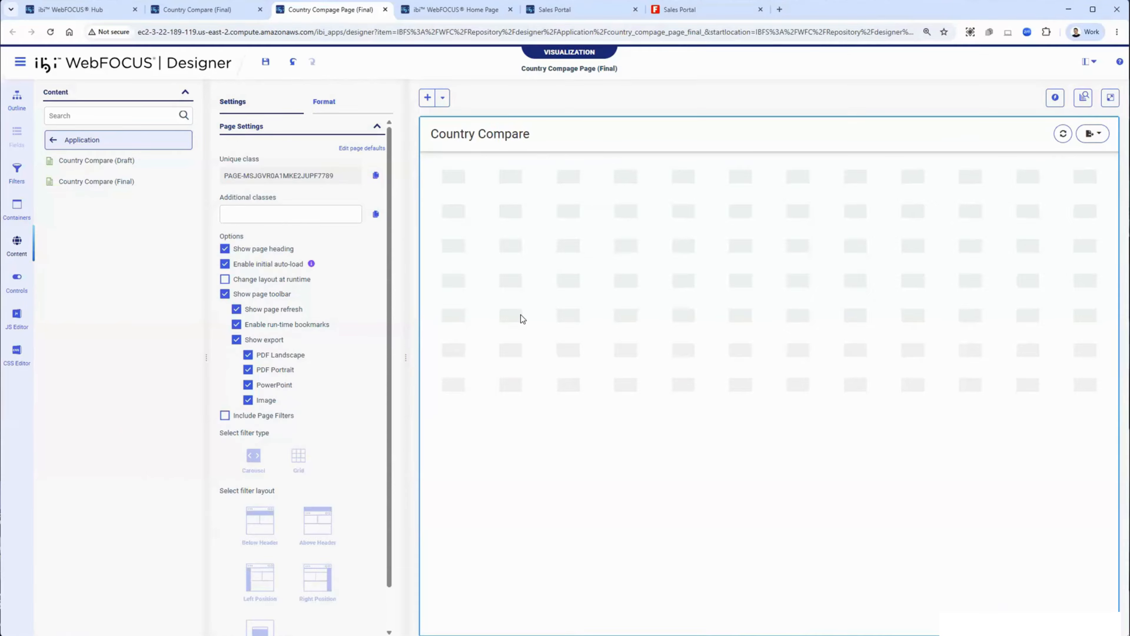
Step: Add a basic container to the page and place Country Compare (Final) into it
click(442, 98)
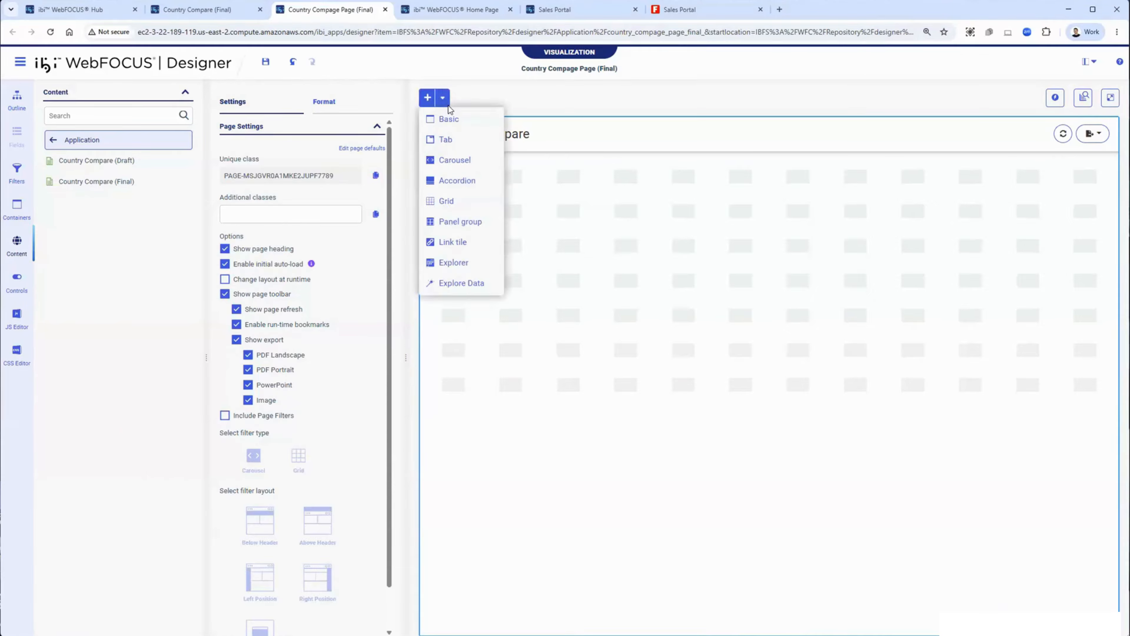
click(735, 181)
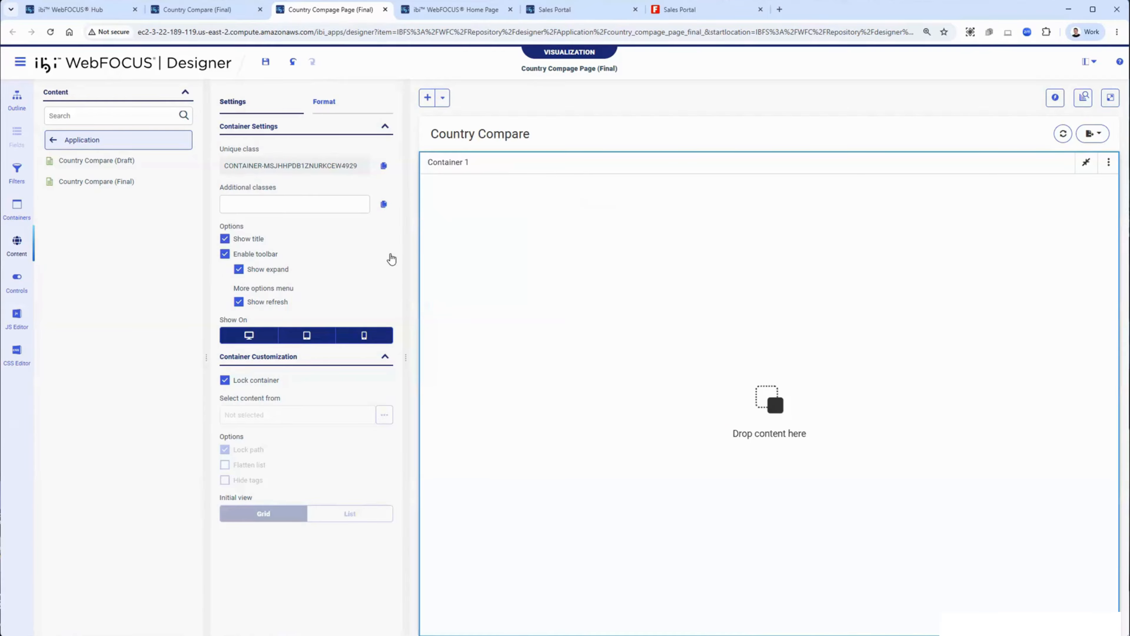
drag(96, 181, 445, 229)
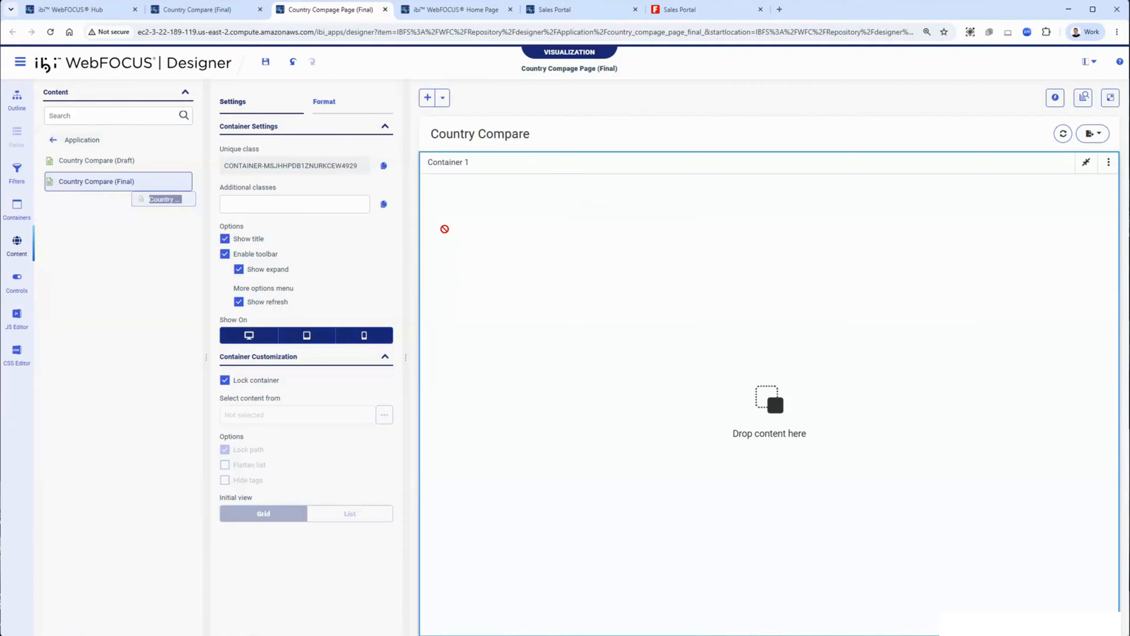
drag(444, 228, 833, 242)
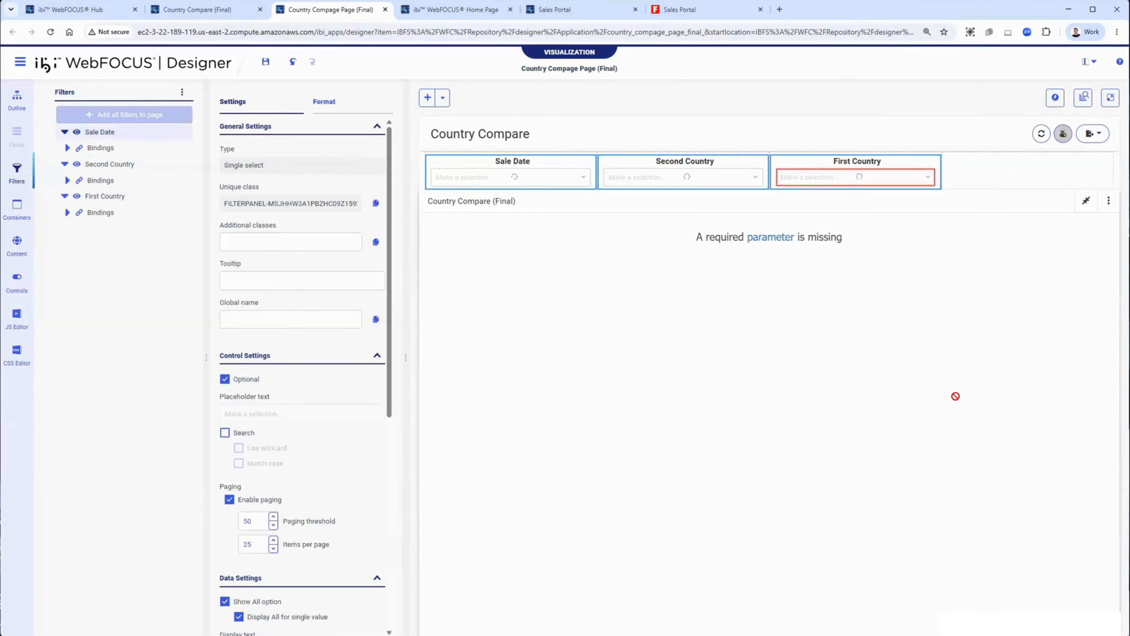
Step: Change the Sale Date filter's source to dynamic values taken from a procedure
right_click(517, 176)
click(486, 176)
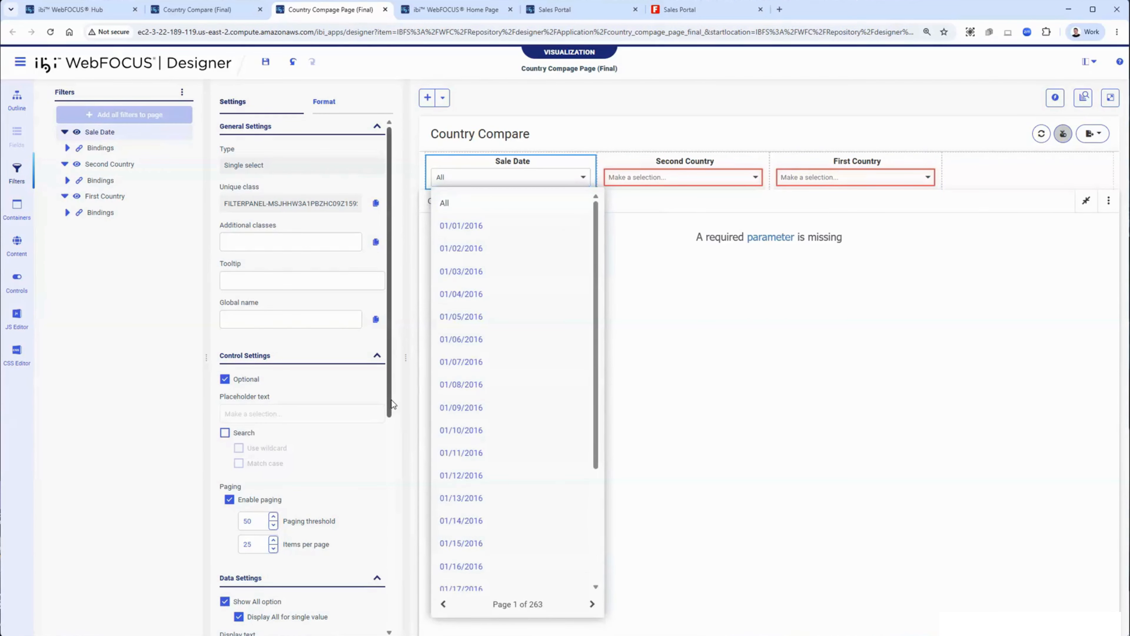
drag(392, 403, 373, 613)
scroll(372, 613, down, 1)
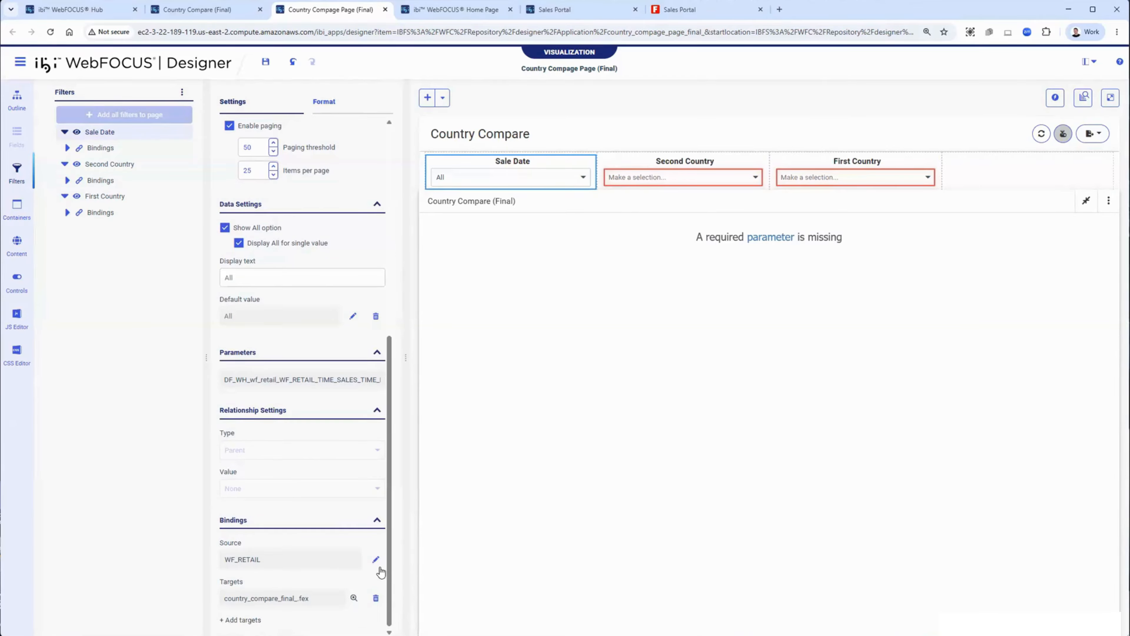
click(375, 559)
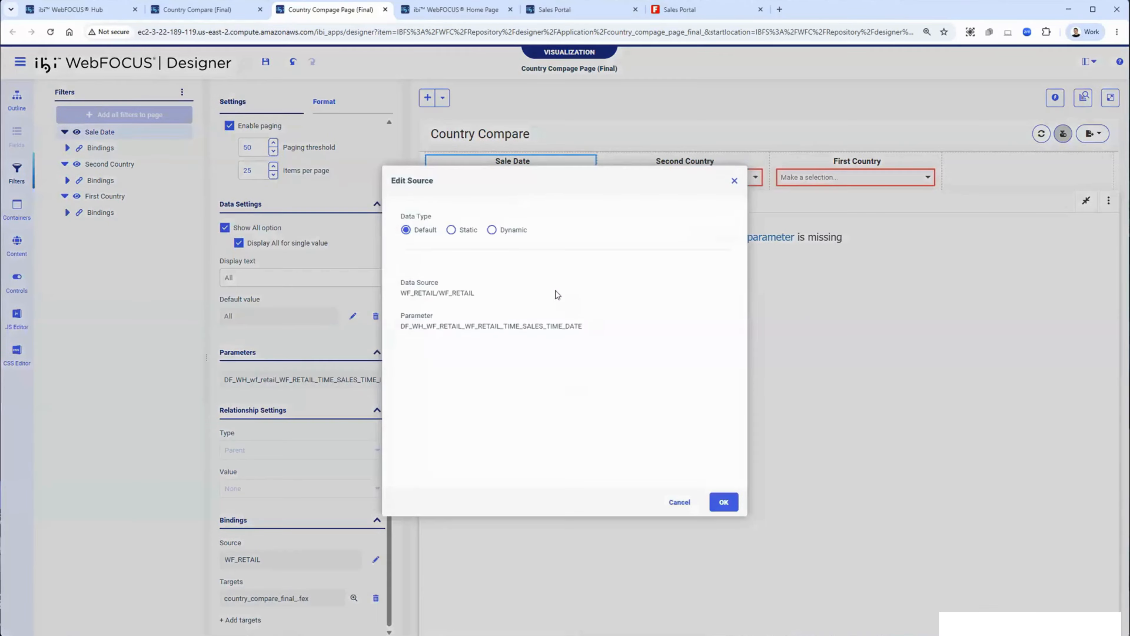
click(492, 230)
click(461, 269)
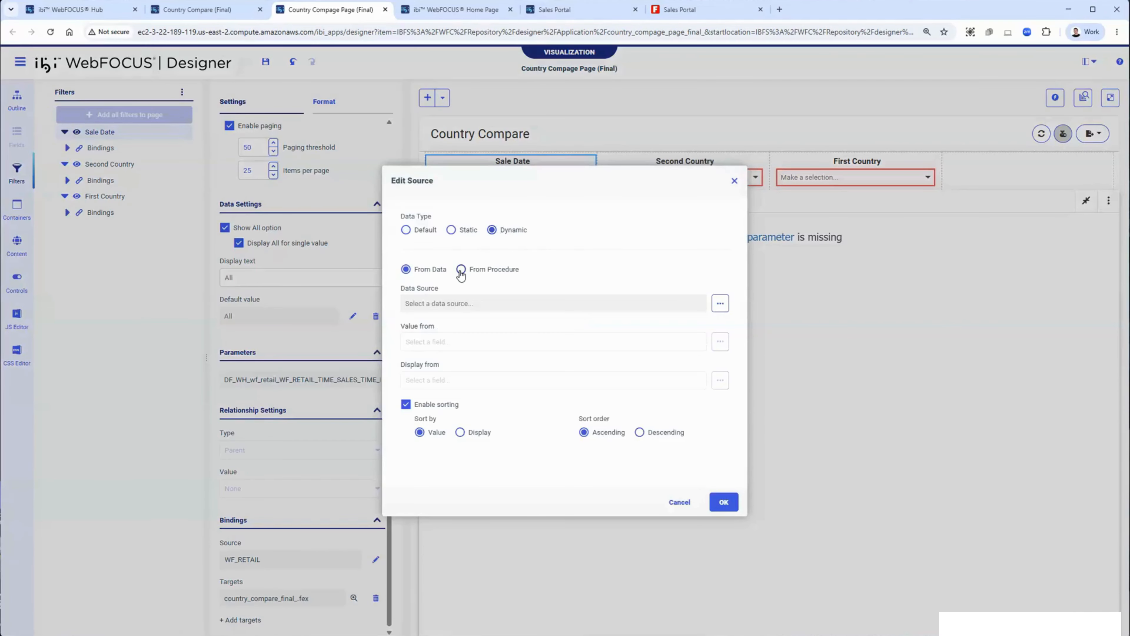
click(720, 303)
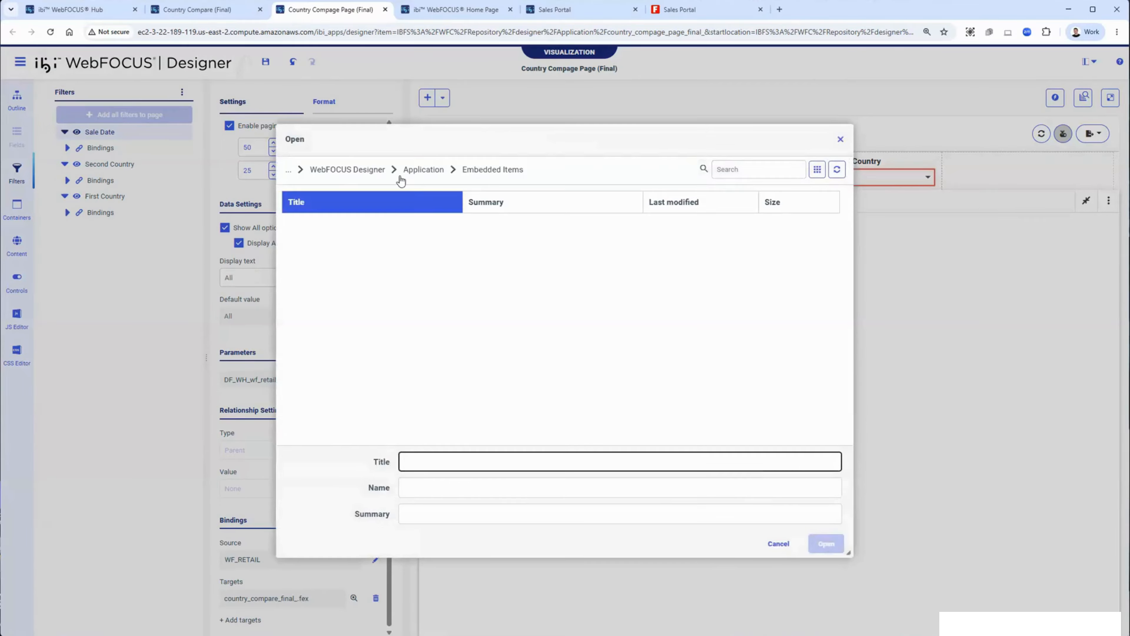
Step: Pick endofquarter.fex from Hidden Content as the procedure, choose its value and display fields, and apply
click(369, 175)
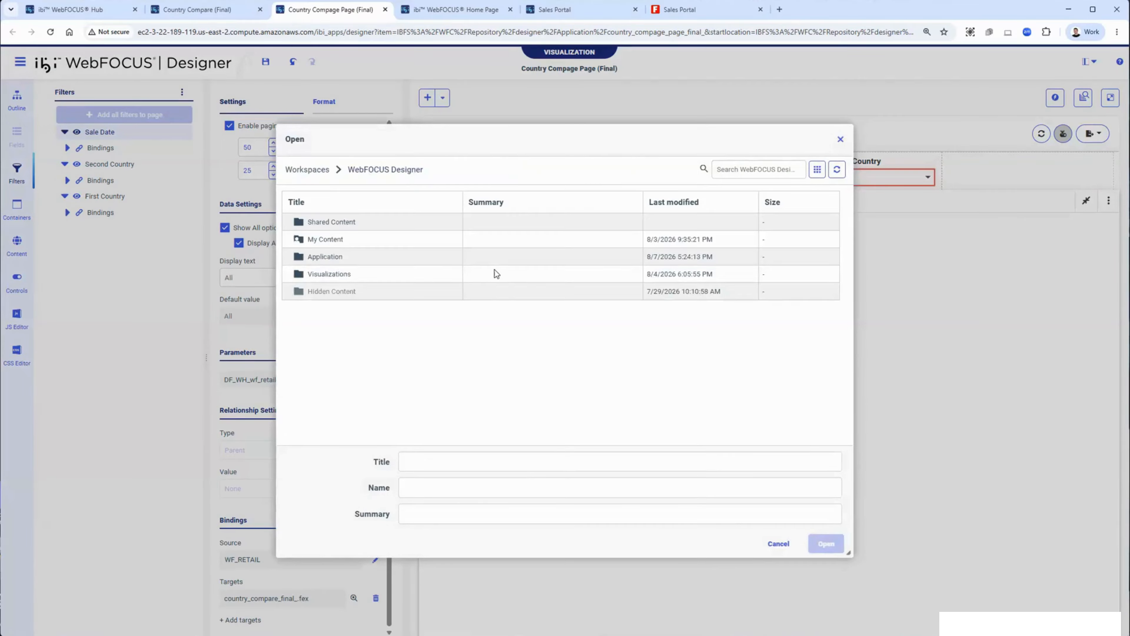
double_click(350, 292)
double_click(332, 256)
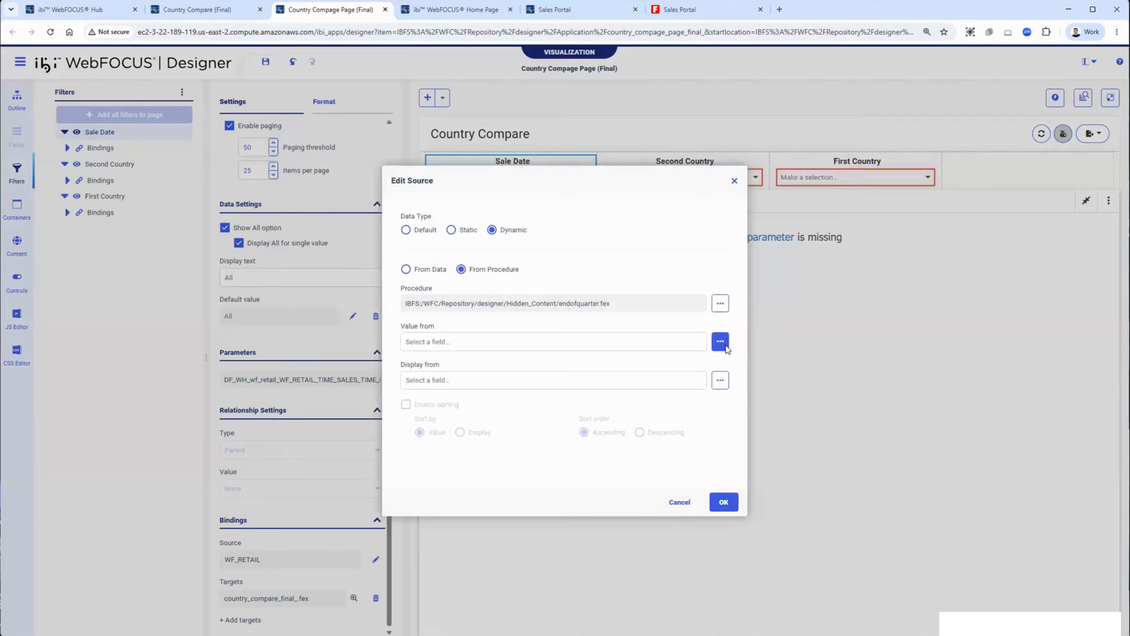
click(720, 341)
click(720, 379)
click(623, 469)
click(723, 502)
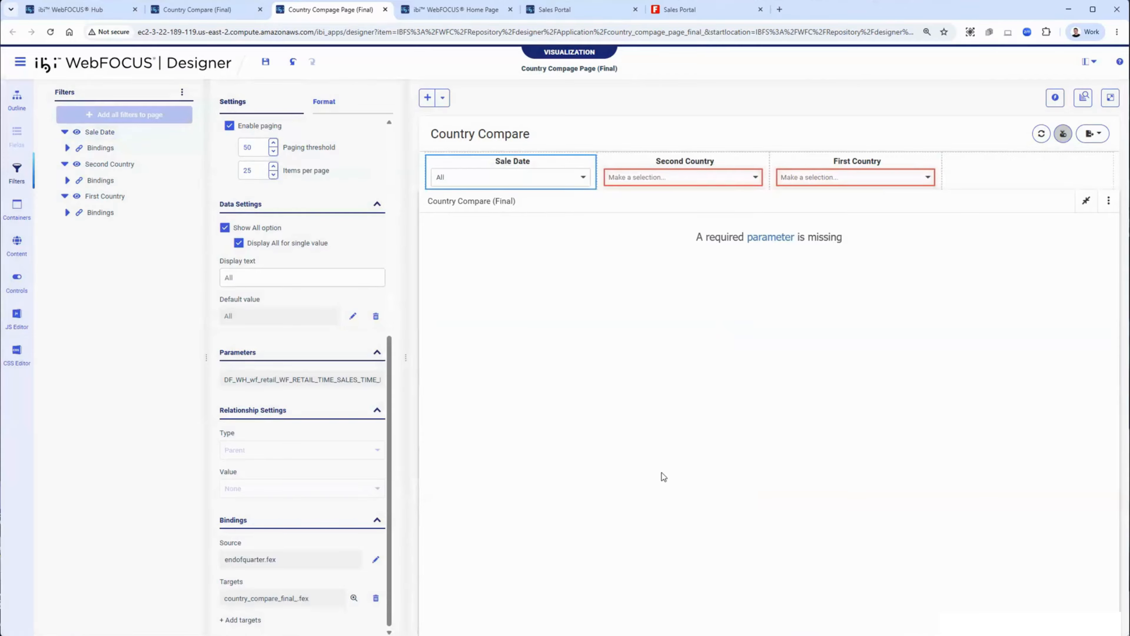
Step: Open the Sale Date dropdown to review its quarter-end dates
click(566, 183)
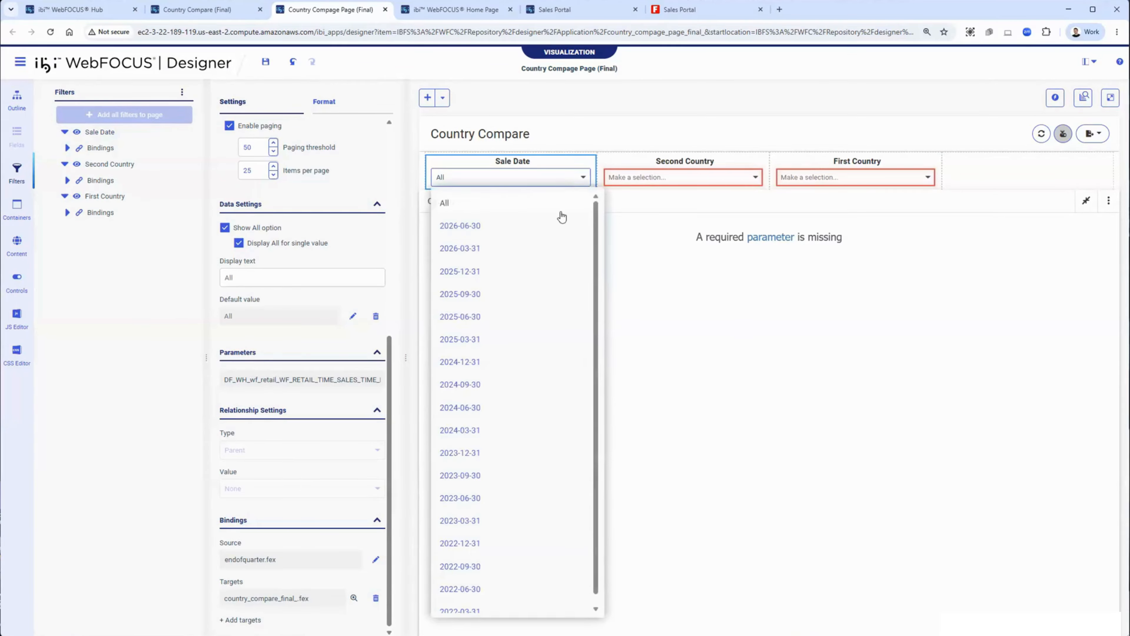
click(785, 405)
click(718, 249)
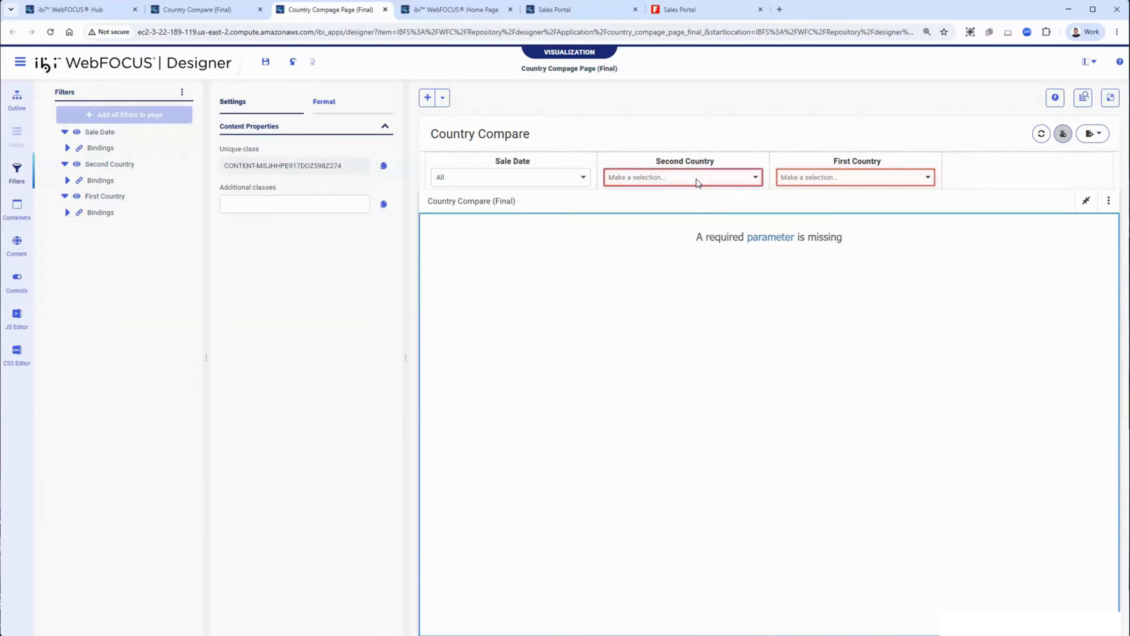
Step: Convert both the Second Country and First Country filters into Input controls
right_click(697, 183)
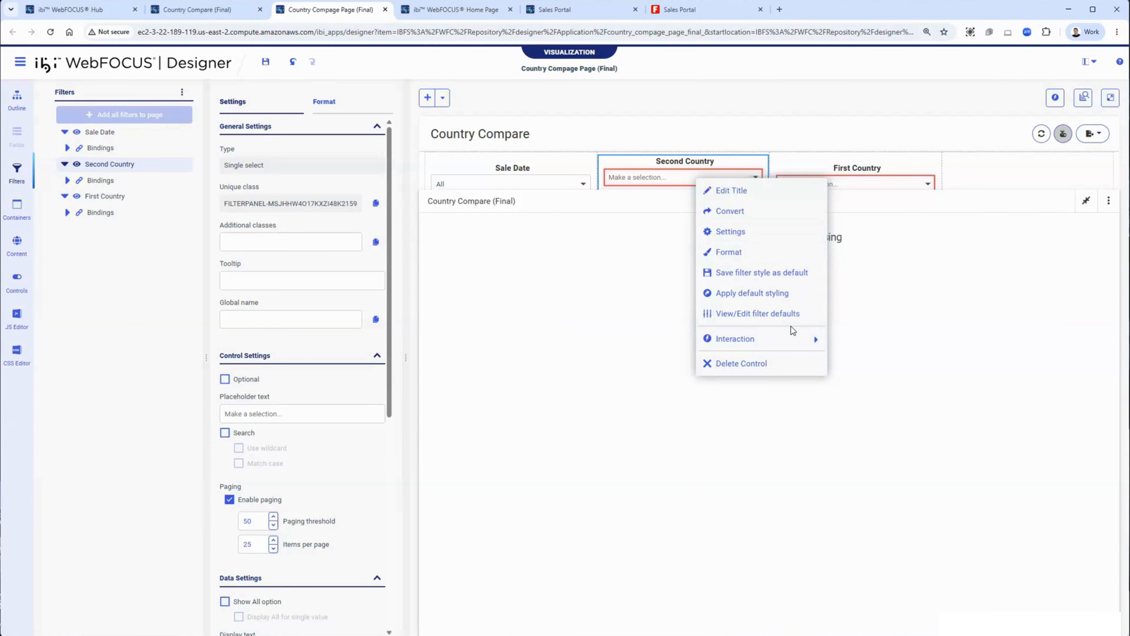
click(783, 216)
click(567, 116)
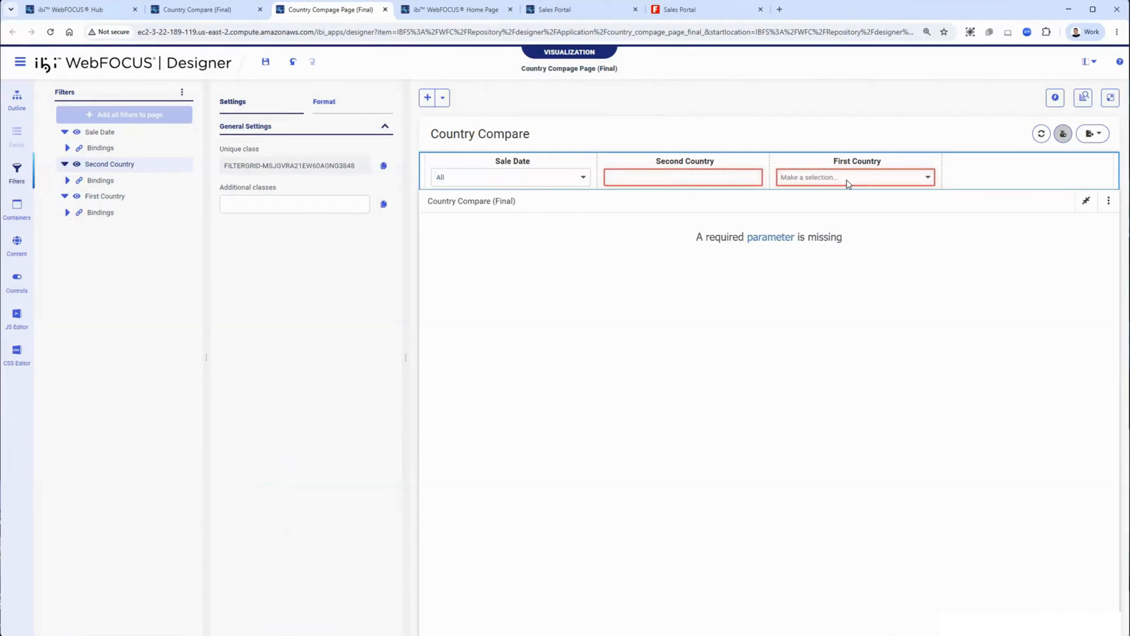
right_click(848, 183)
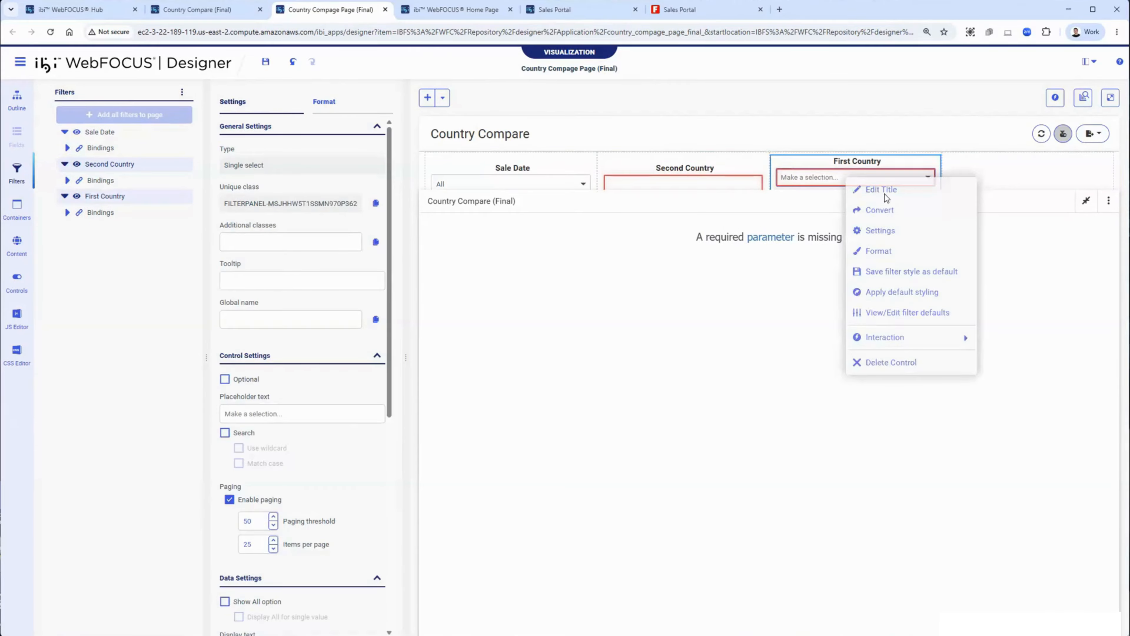
click(902, 211)
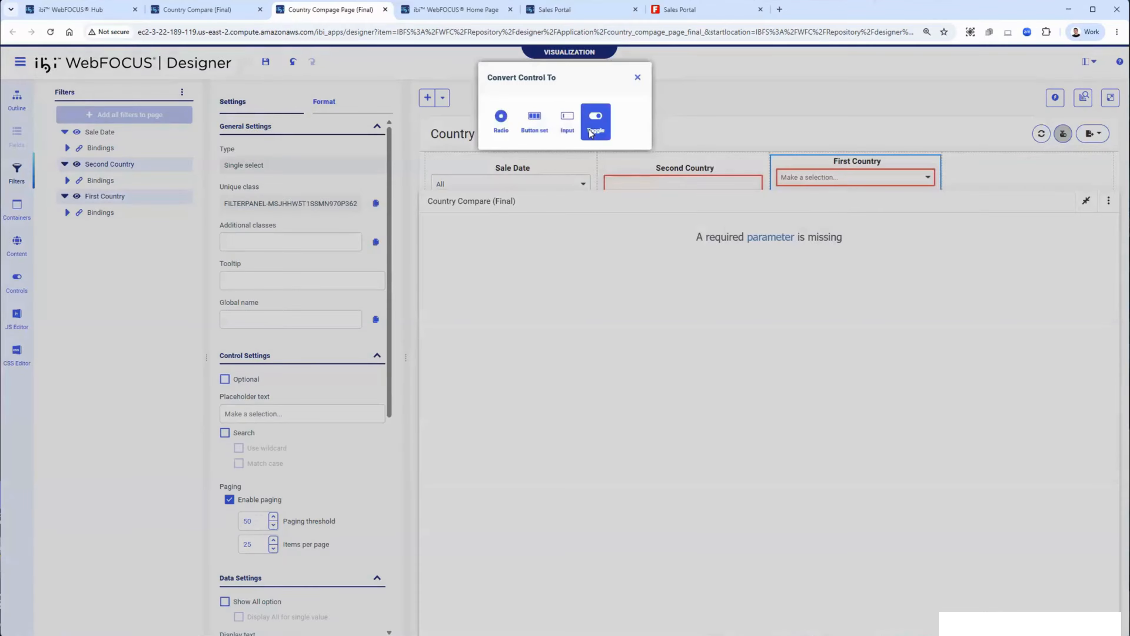
click(567, 123)
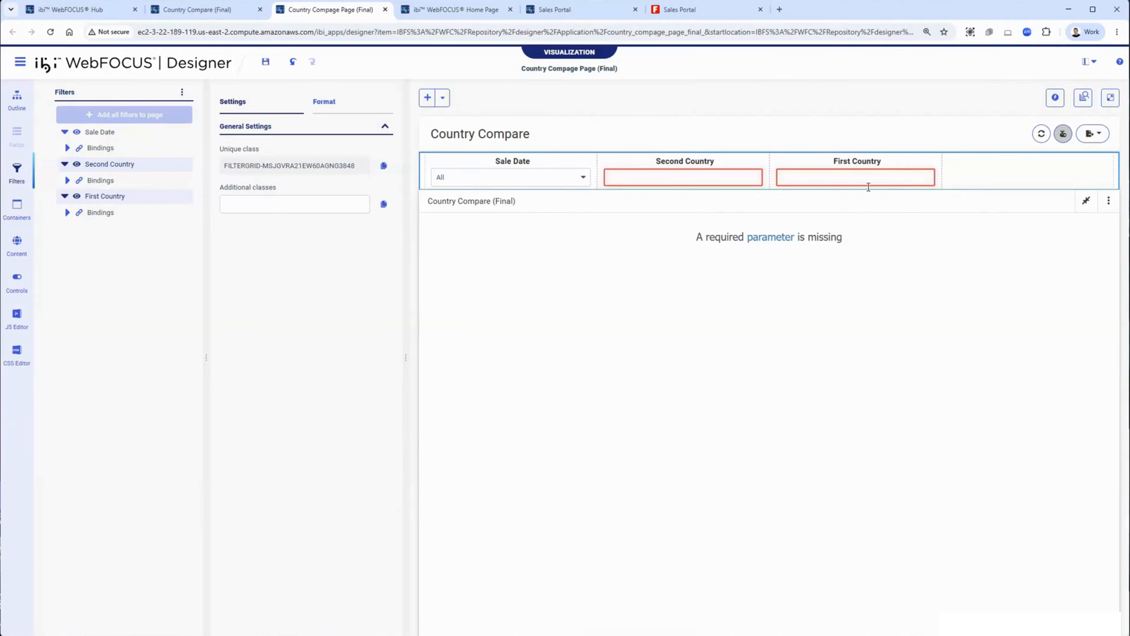
Step: Enable suggestions for the country input filters
click(720, 178)
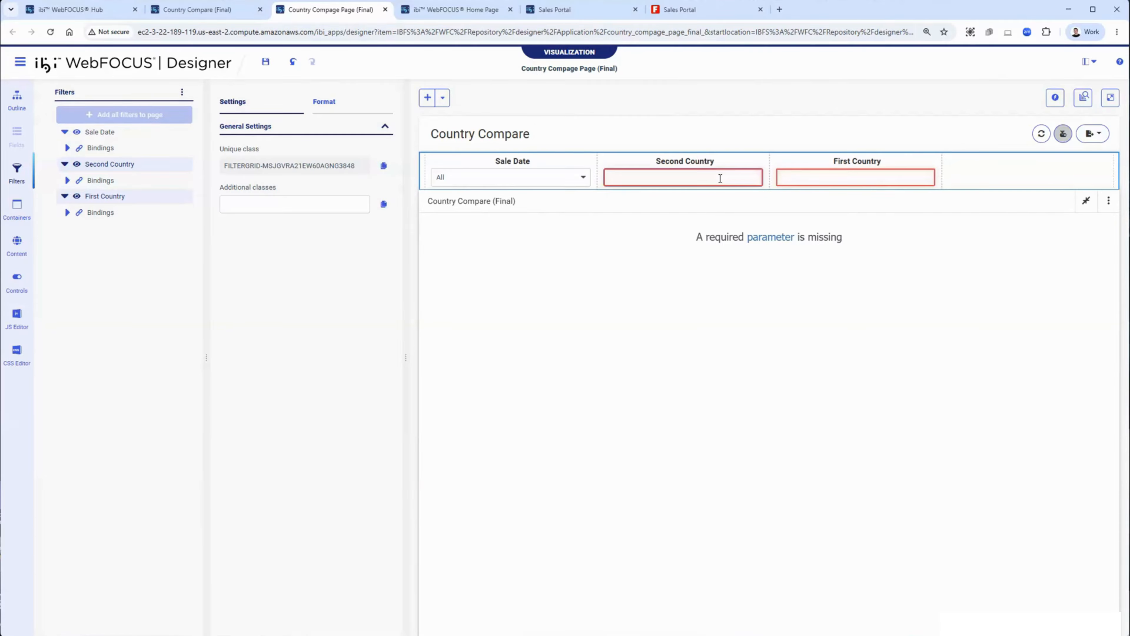
click(692, 165)
scroll(288, 472, down, 1)
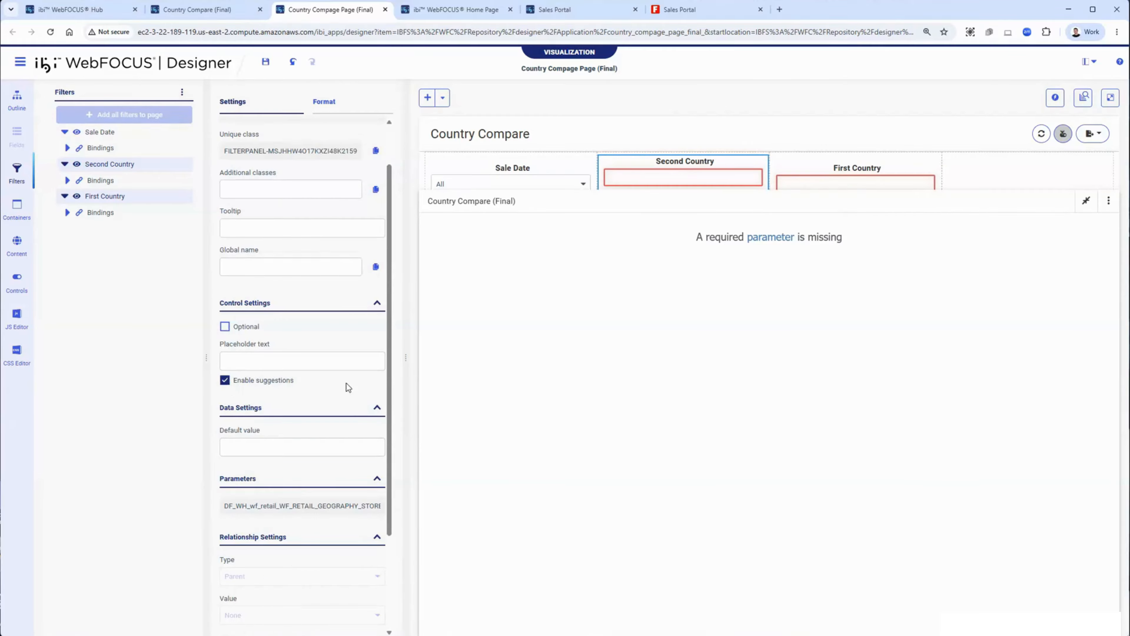
click(870, 172)
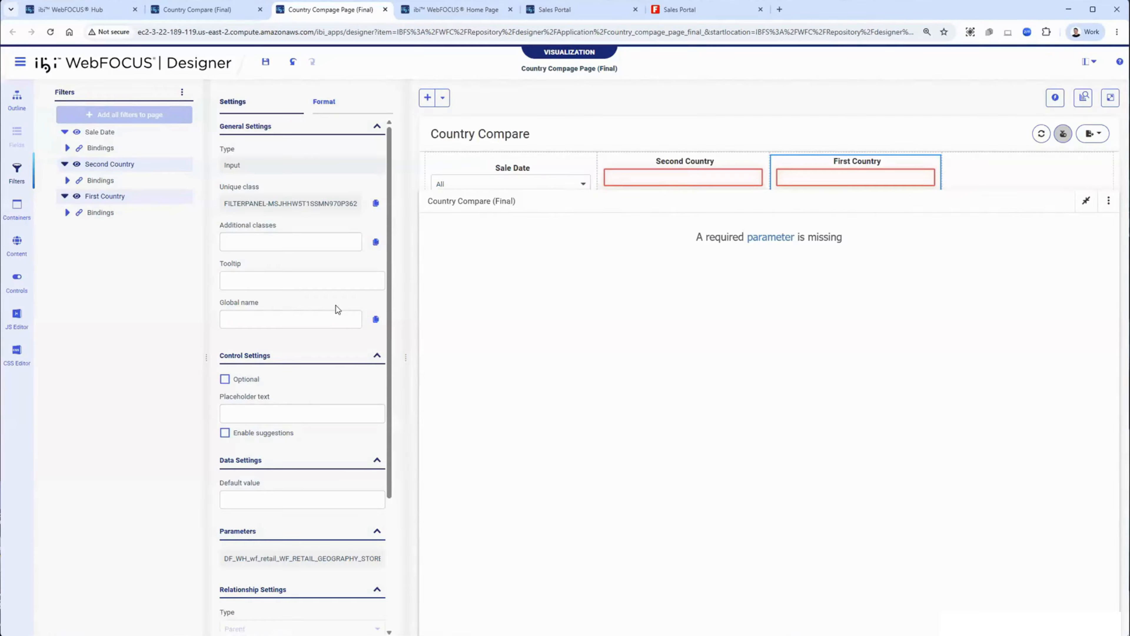
click(225, 433)
Step: Reorder the filters so First Country sits before Second Country after Sale Date
drag(680, 166, 992, 168)
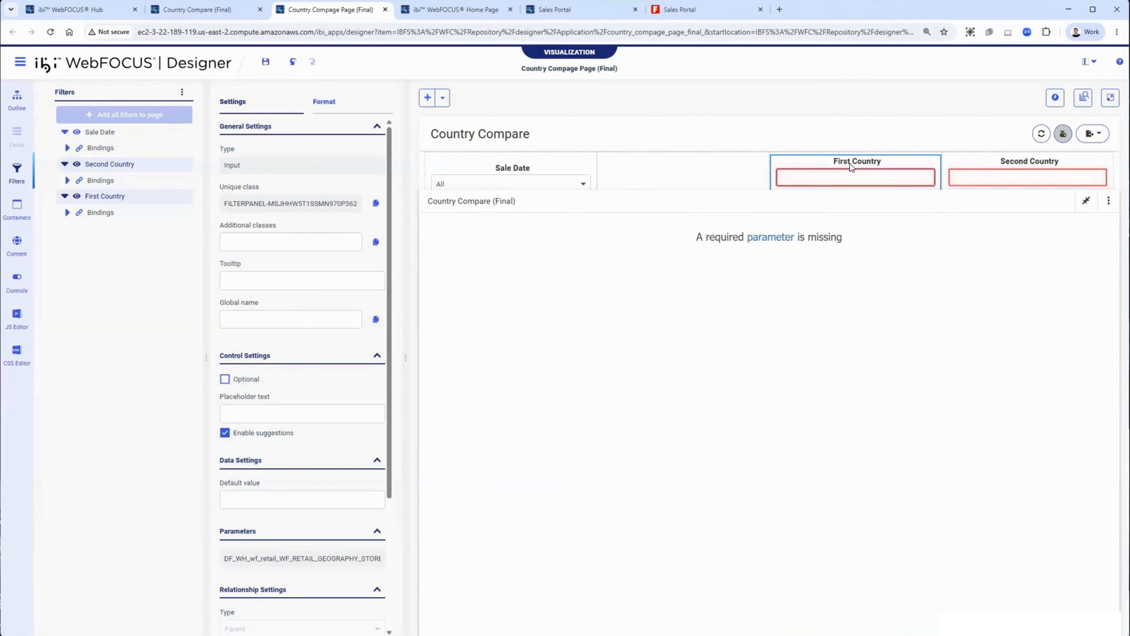
drag(853, 165, 718, 167)
drag(1015, 168, 892, 174)
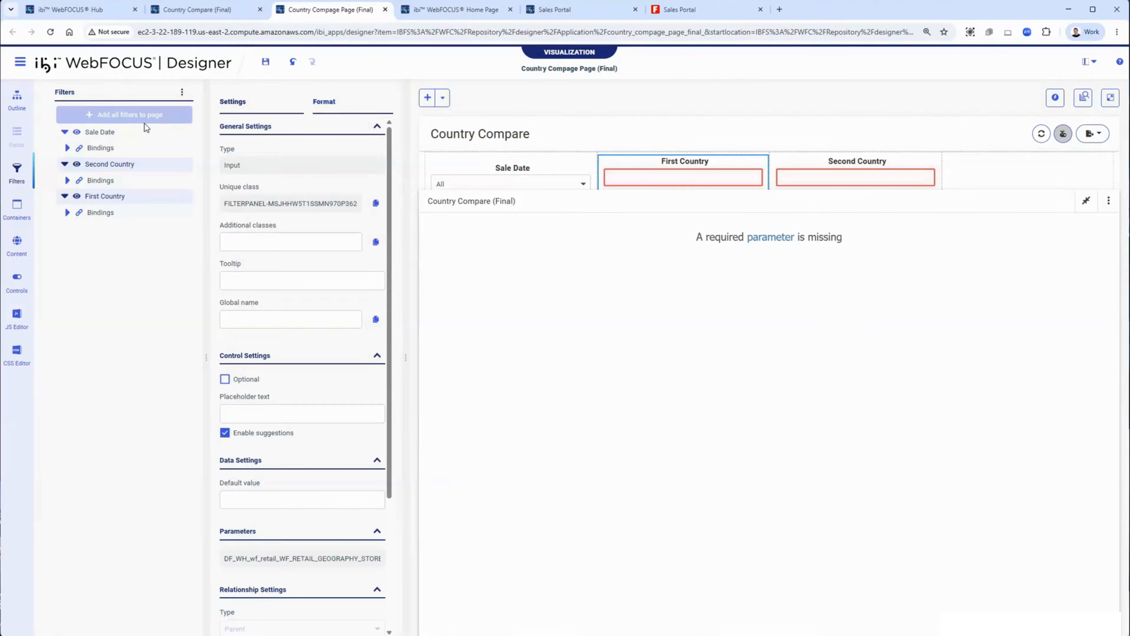
Step: Set the page's filter layout to Right Position
click(16, 100)
click(103, 117)
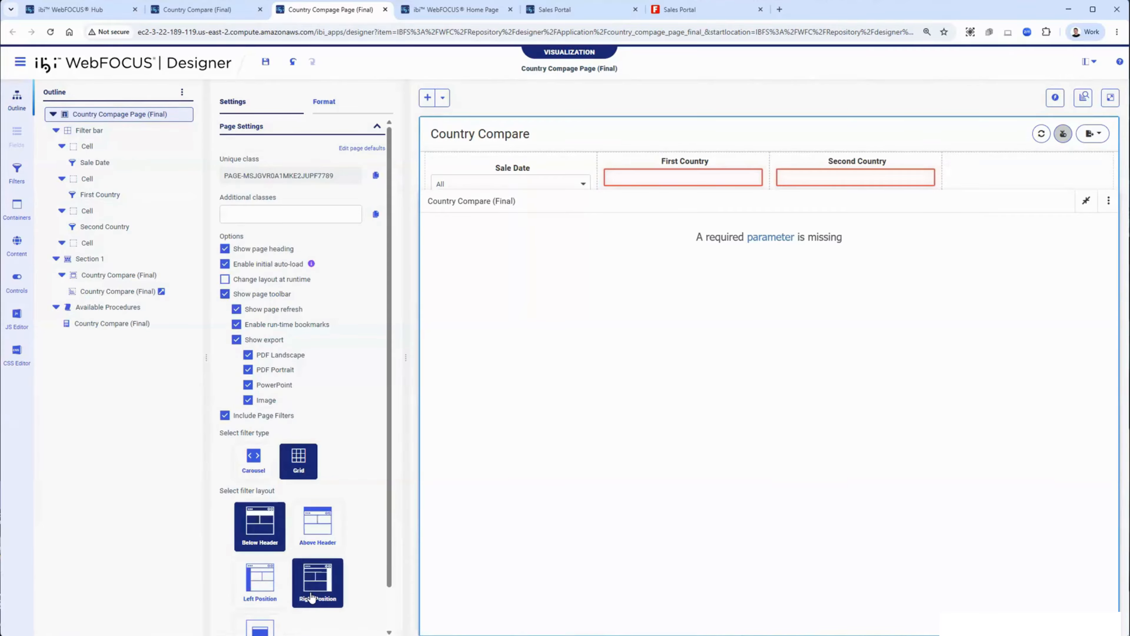
click(312, 598)
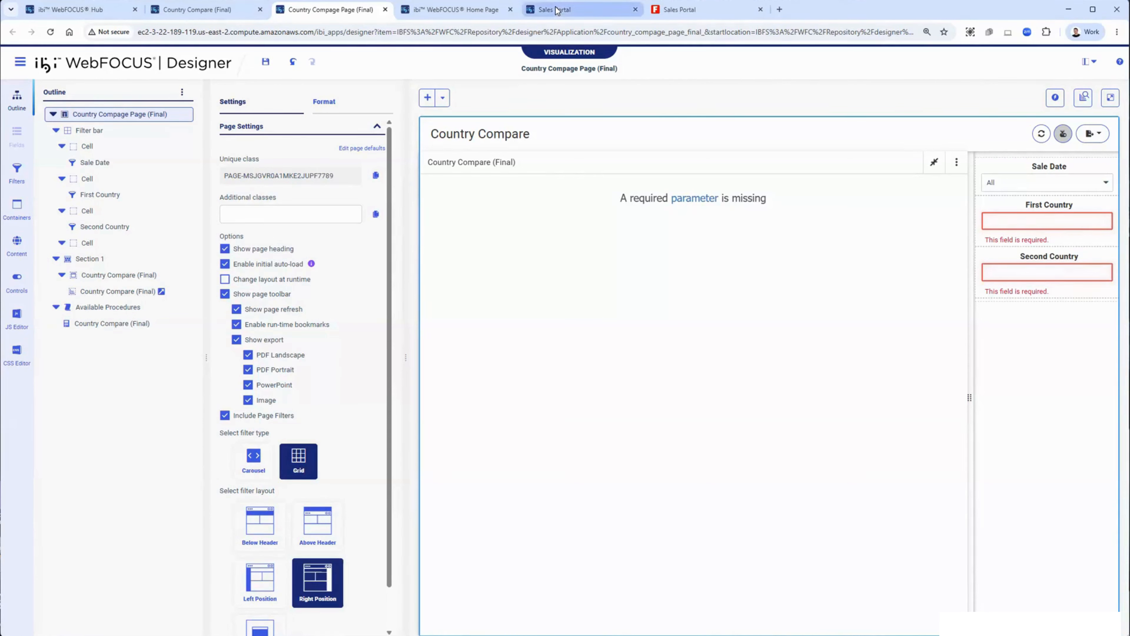
Step: Copy the confidentiality notice script from the text editor tab
click(463, 10)
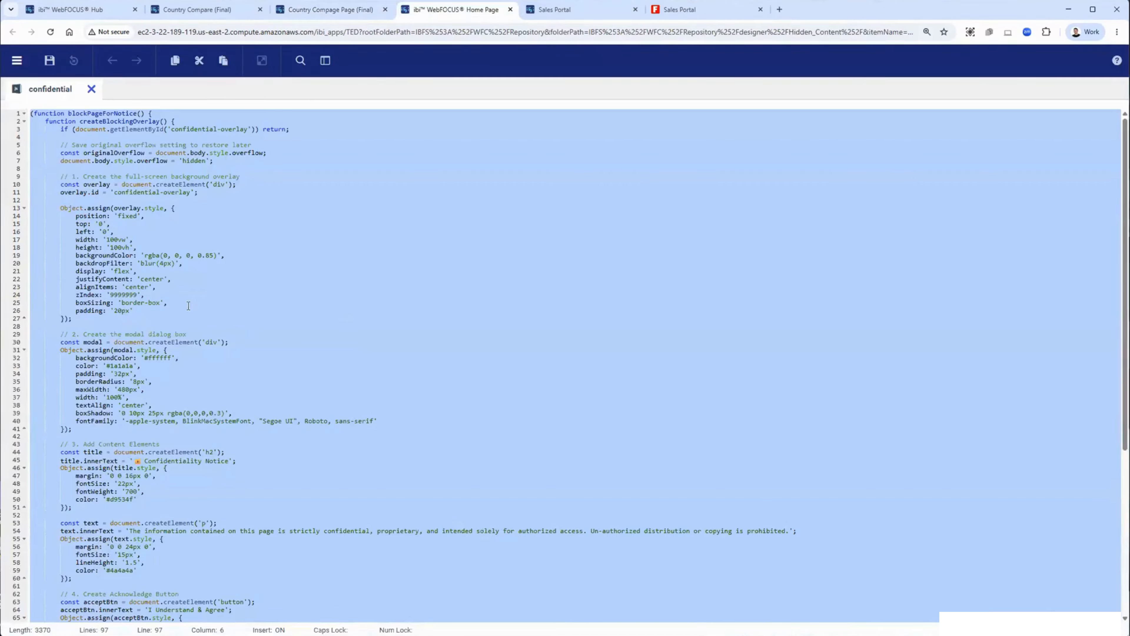
click(254, 342)
key(ctrl+a)
click(326, 13)
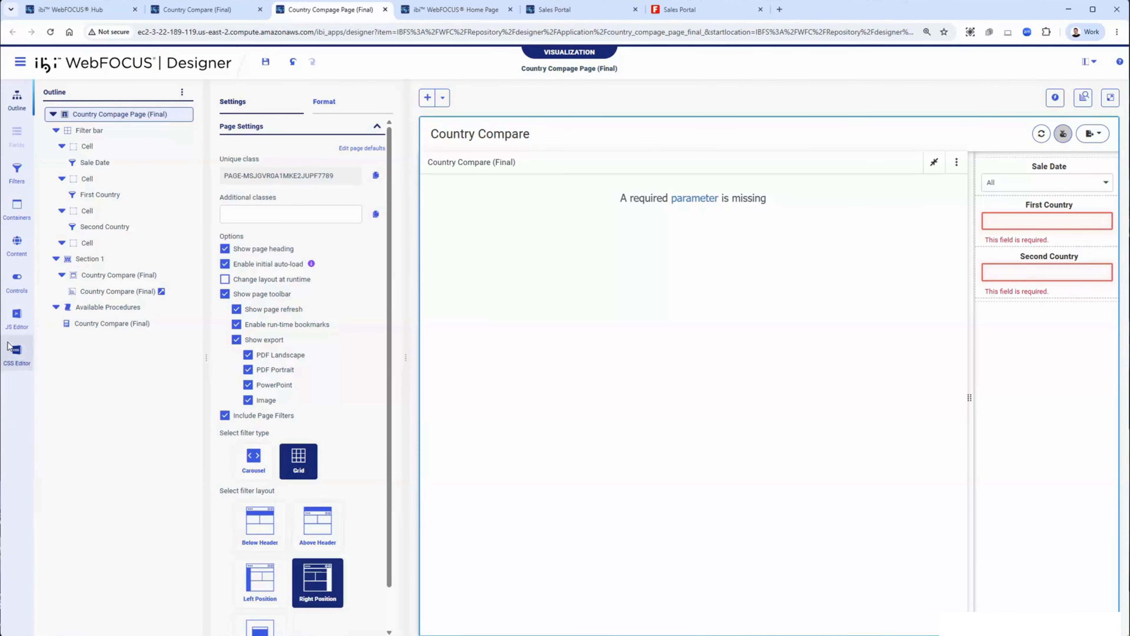
Step: Paste the confidentiality script into the page's JS Editor and save the page
click(17, 356)
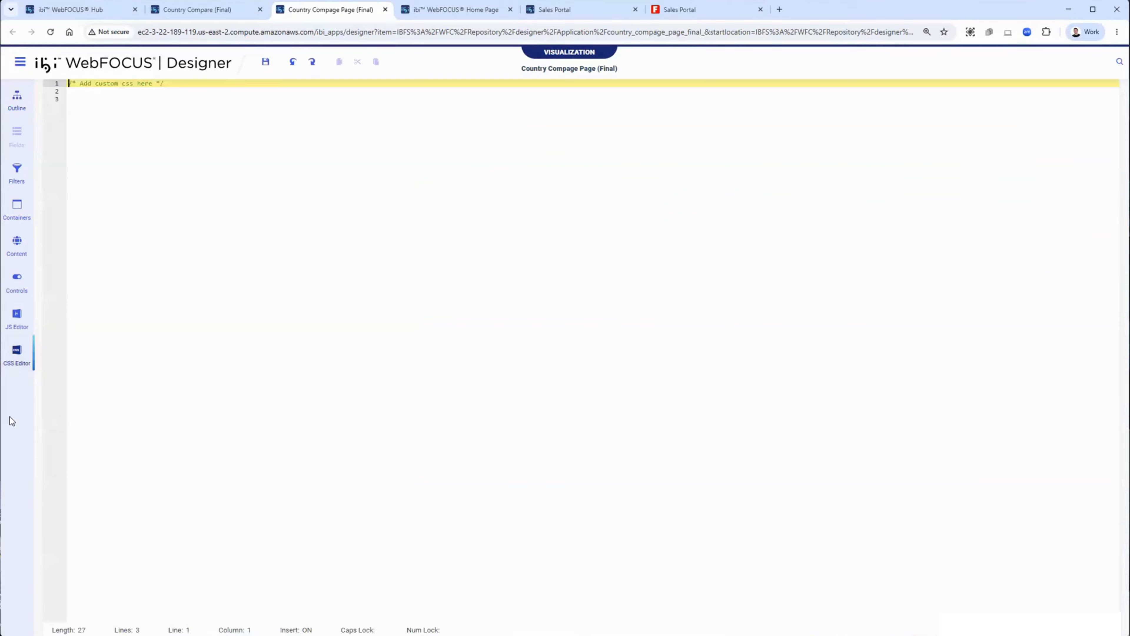
click(17, 316)
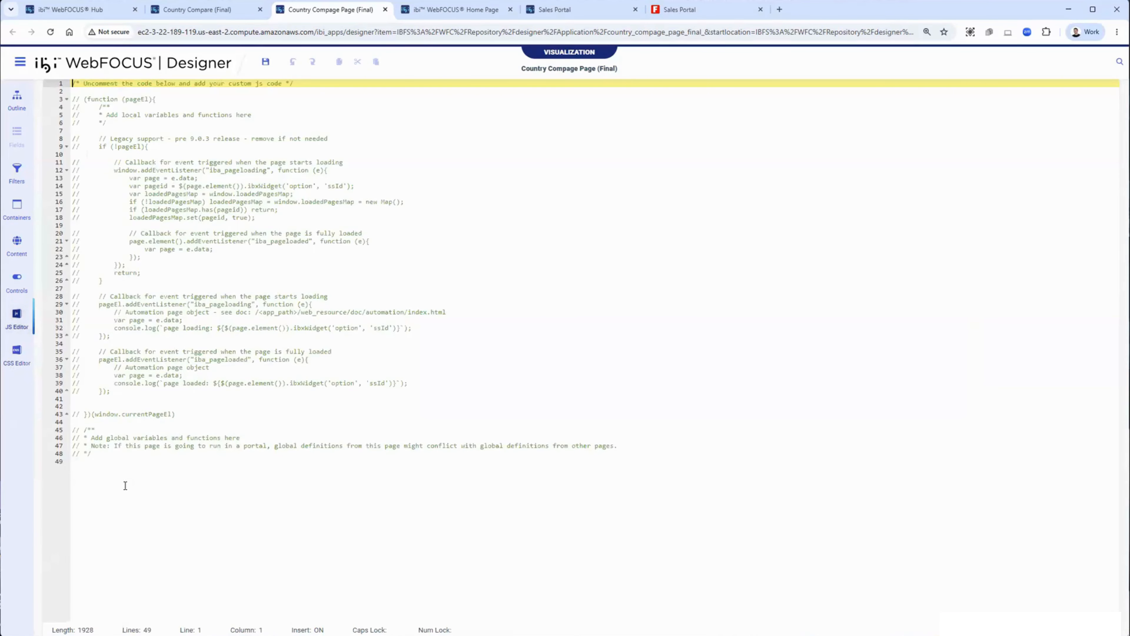
click(125, 486)
key(ctrl+v)
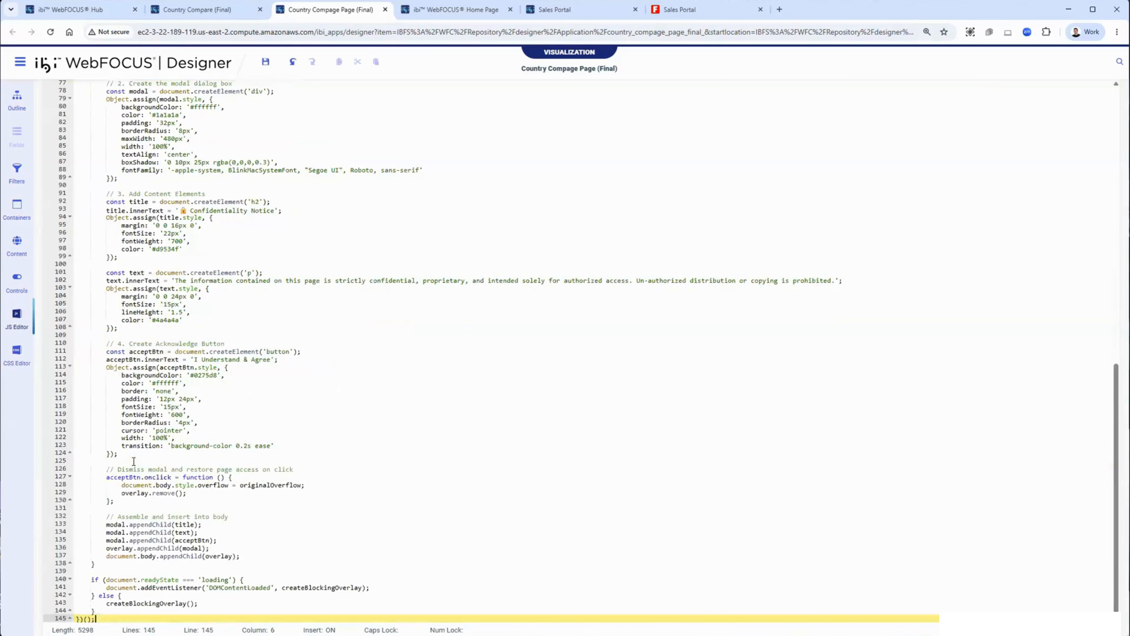
click(16, 100)
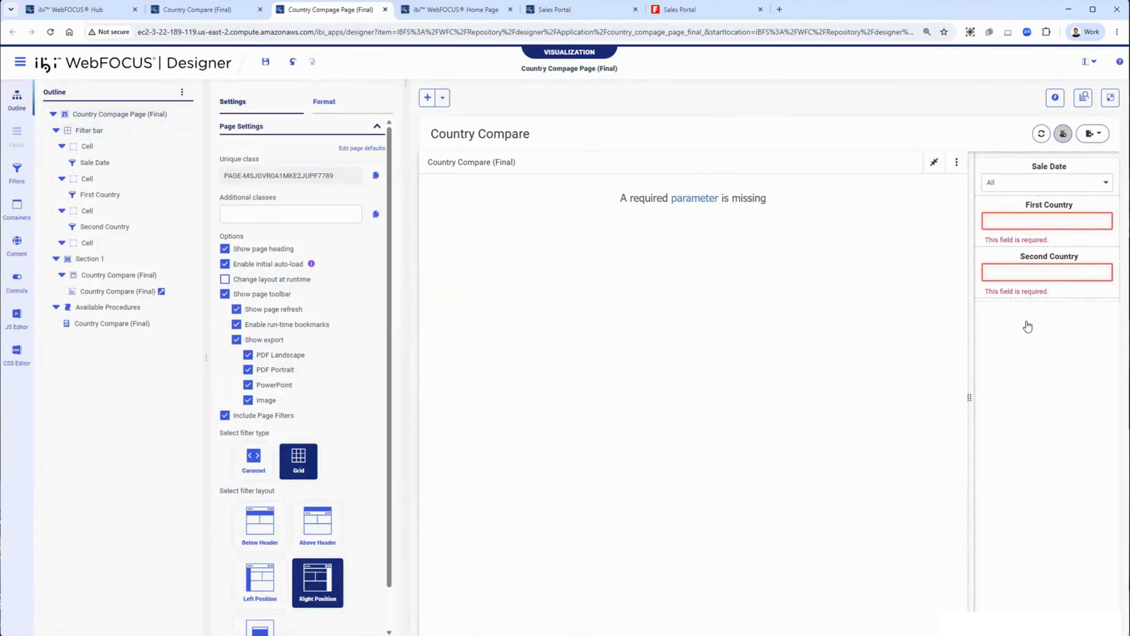
click(266, 62)
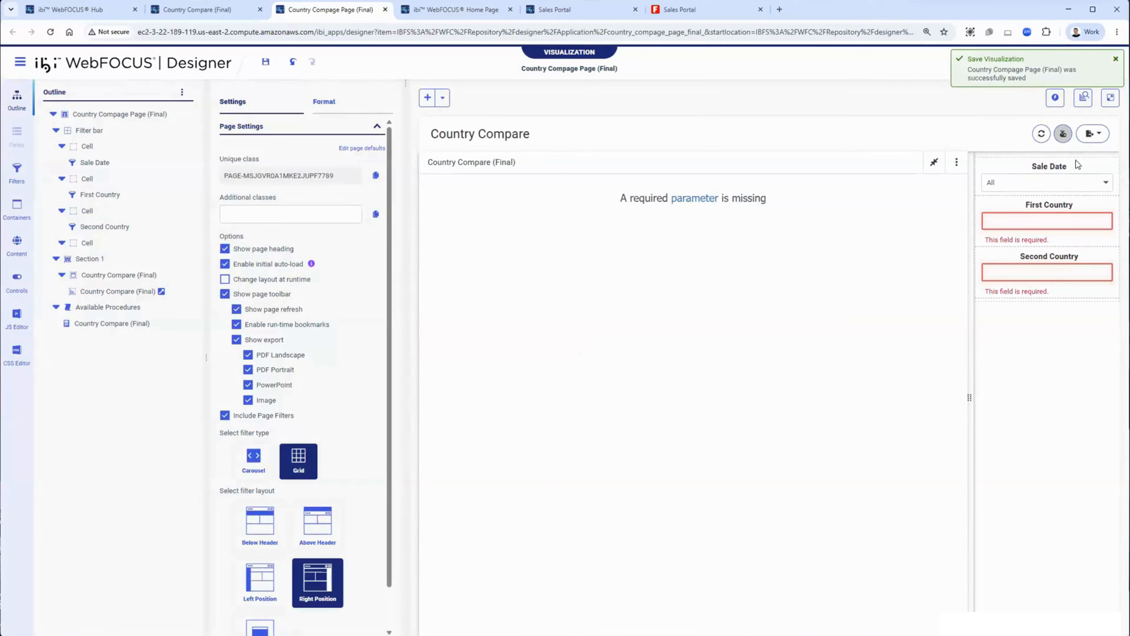
Step: Run the page in a new tab and accept the confidentiality notice
click(1109, 103)
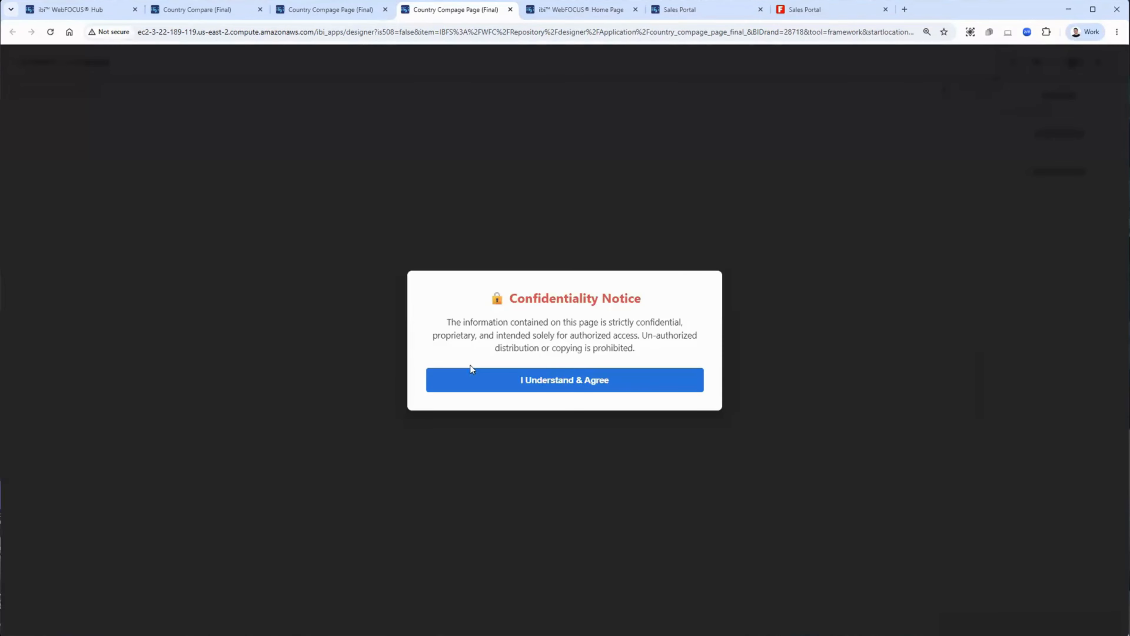
click(564, 384)
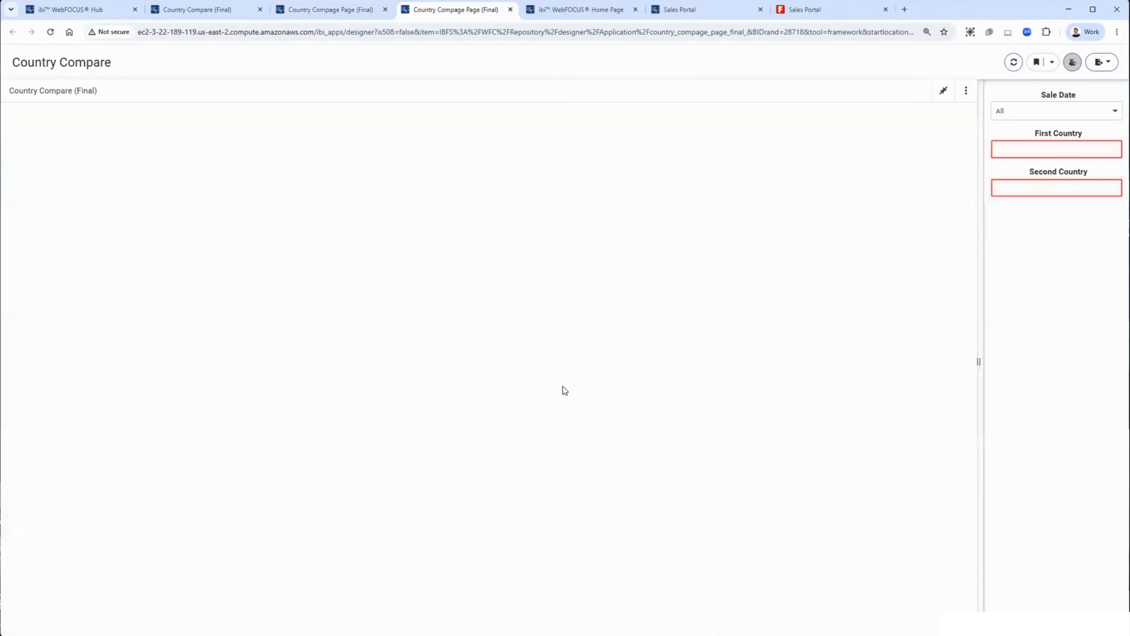
Step: Set the Sale Date filter to 2026-03-31 and First Country to Italy
click(1043, 111)
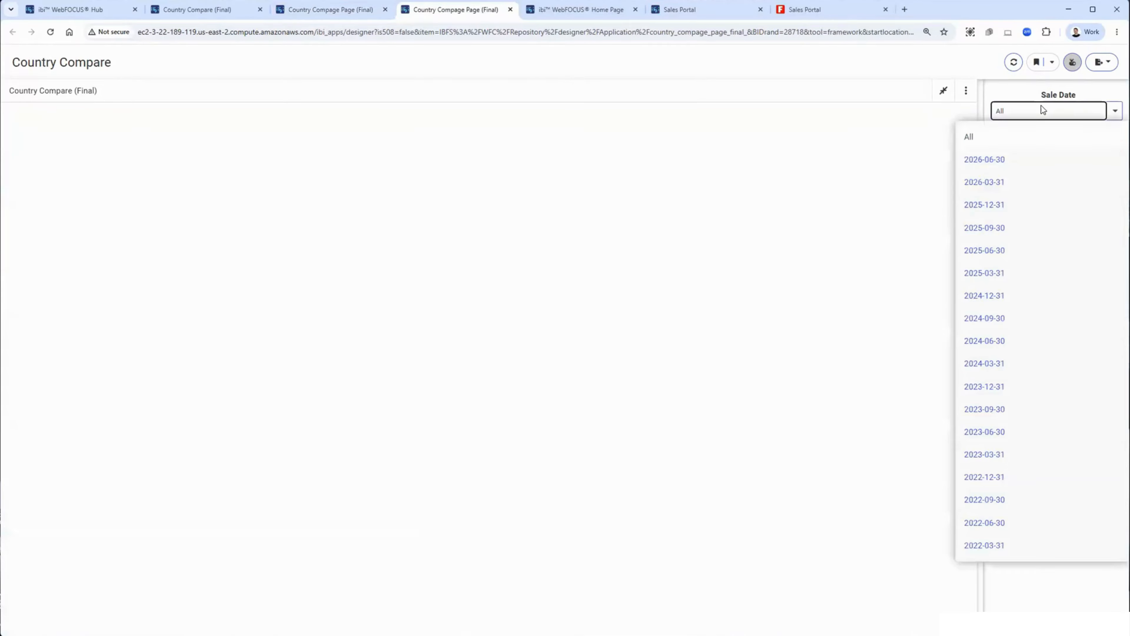
click(1023, 180)
click(1027, 151)
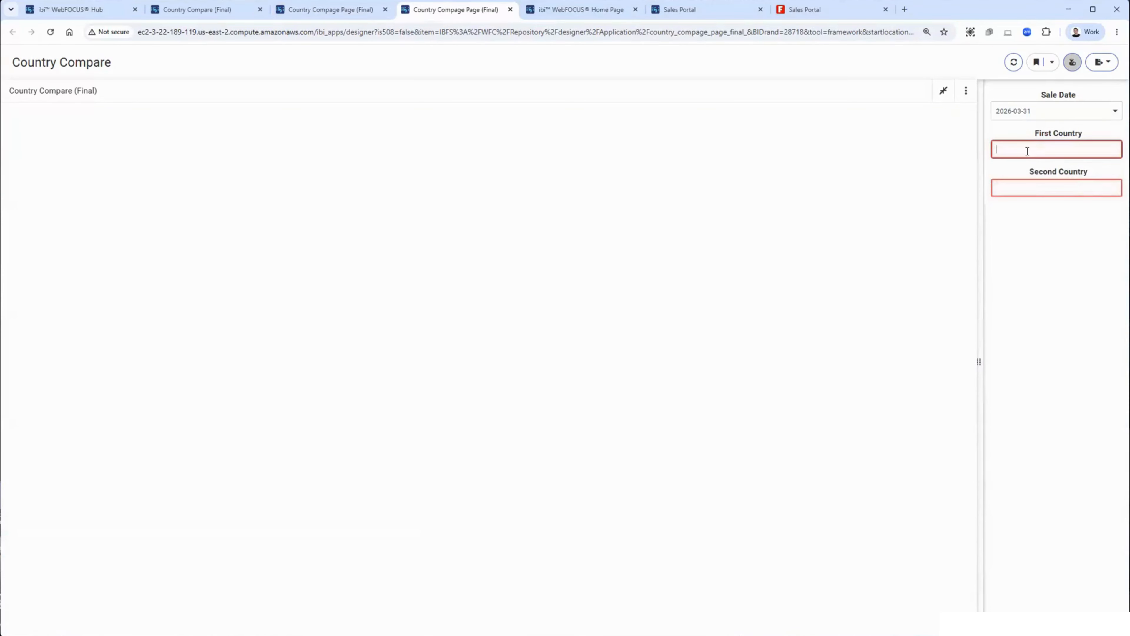
text(I)
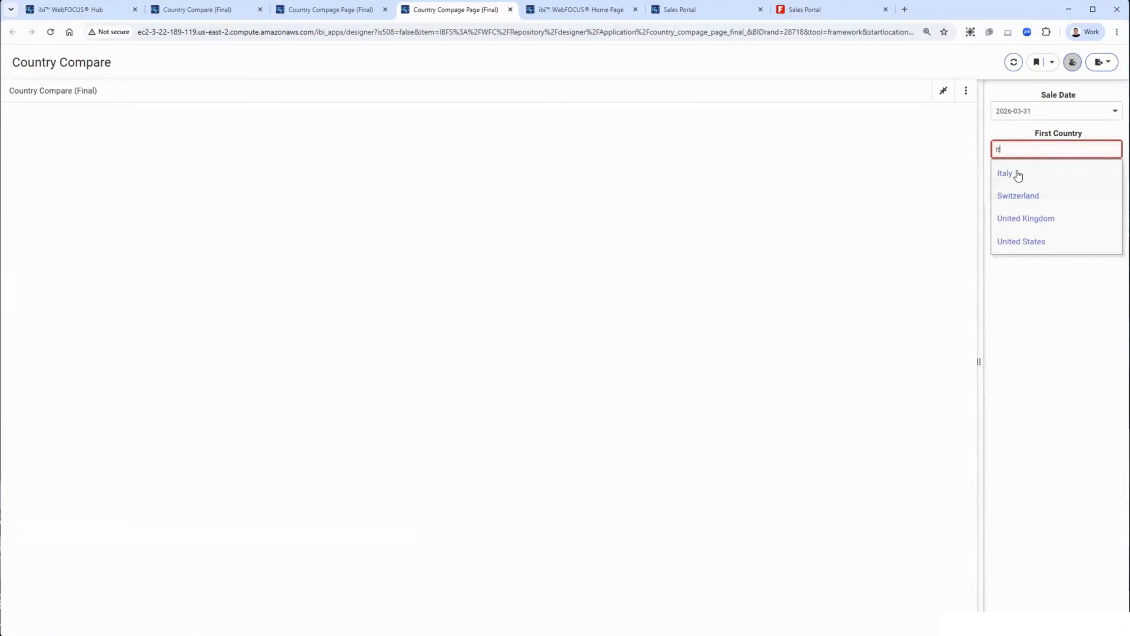
click(1028, 174)
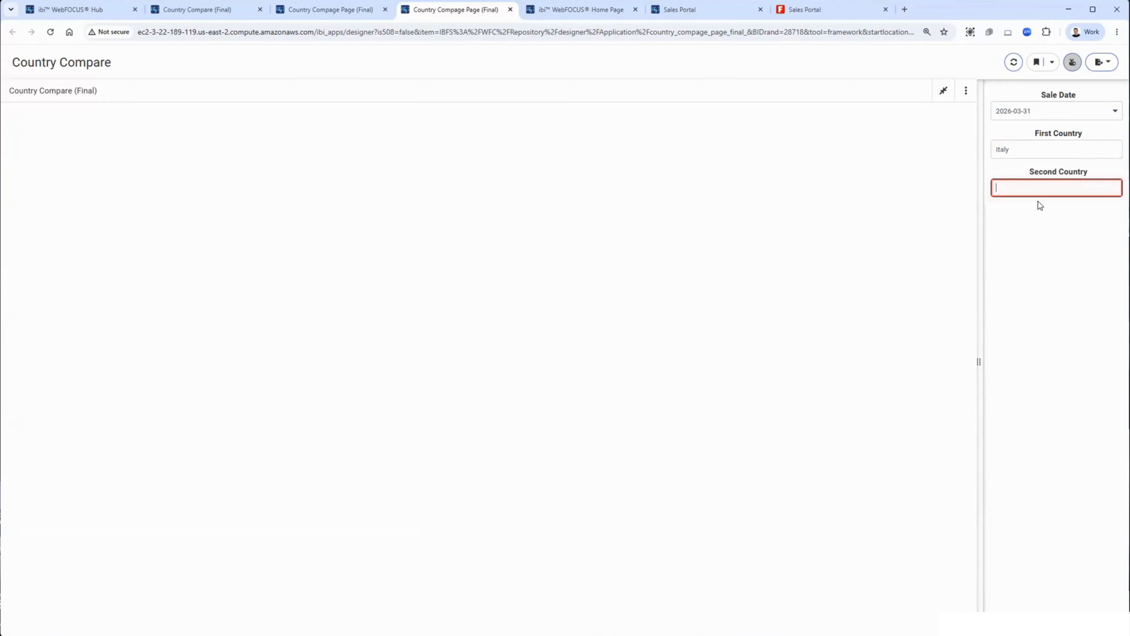
Step: Set the Second Country filter to United States to compare it against Italy
click(1049, 279)
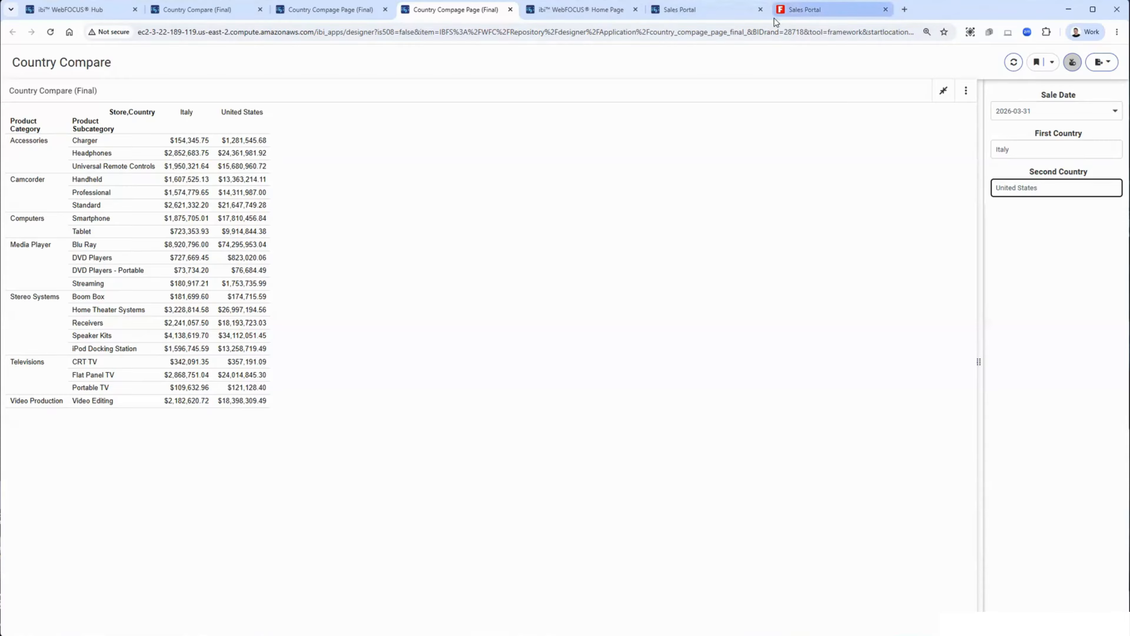
Step: In the Sales Portal designer, set the custom favicon to the favicon image from the logos folder and run the portal
mouse_move(786, 13)
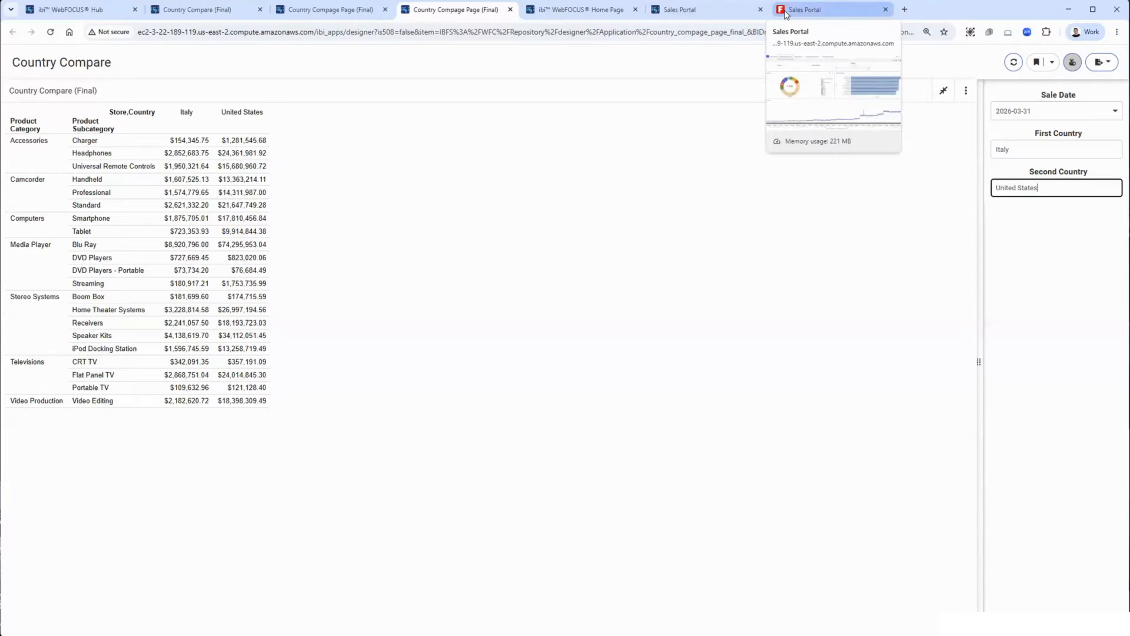
click(799, 10)
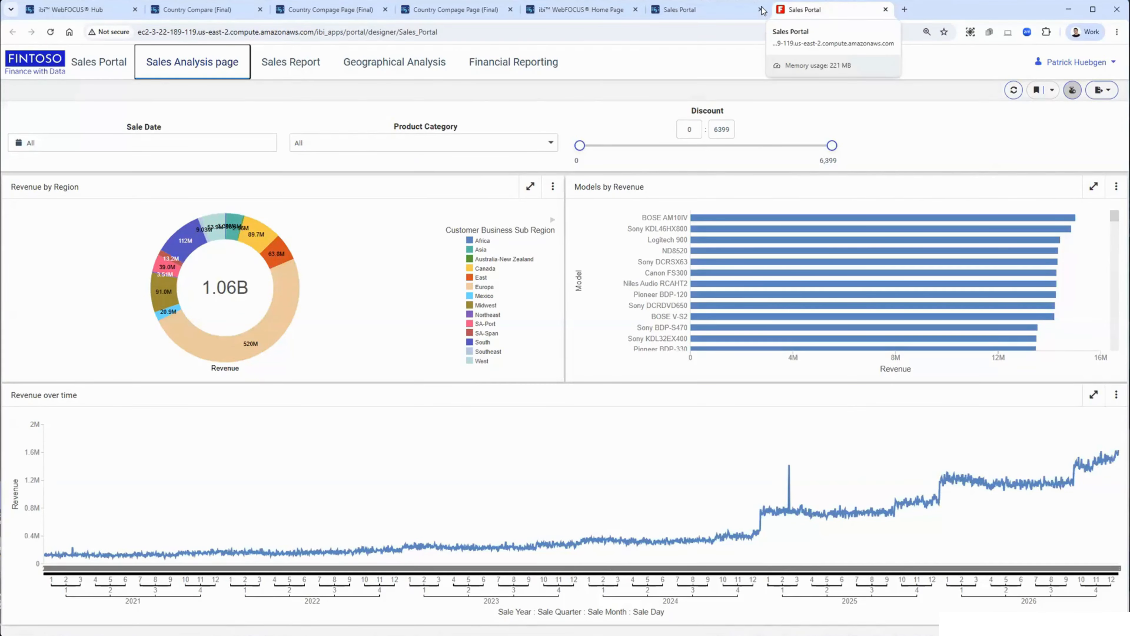
click(695, 12)
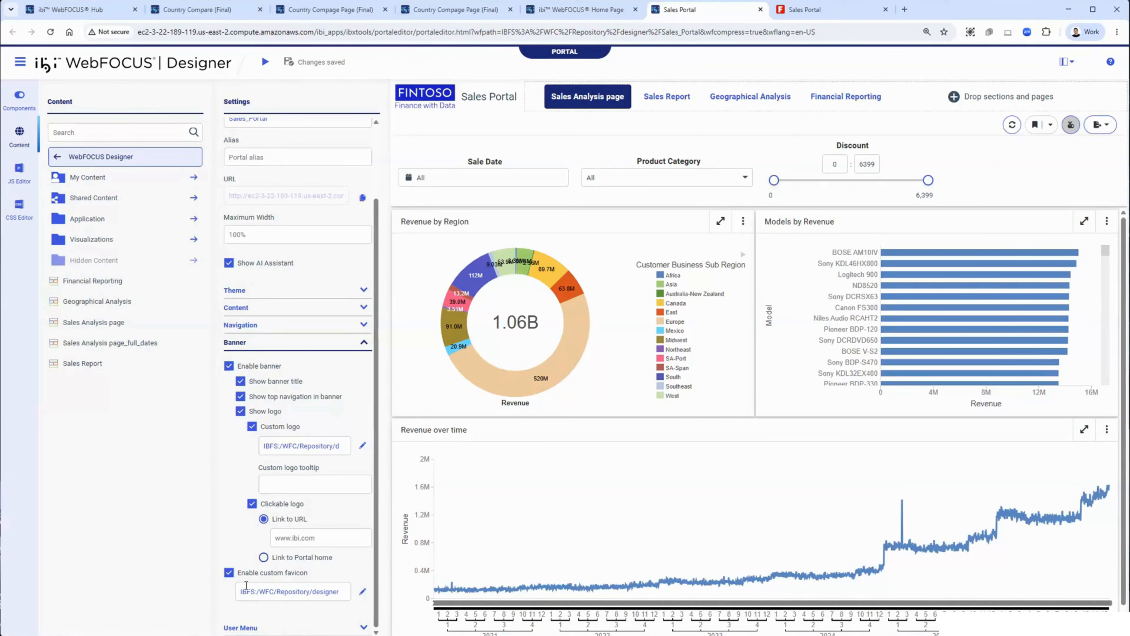
click(363, 592)
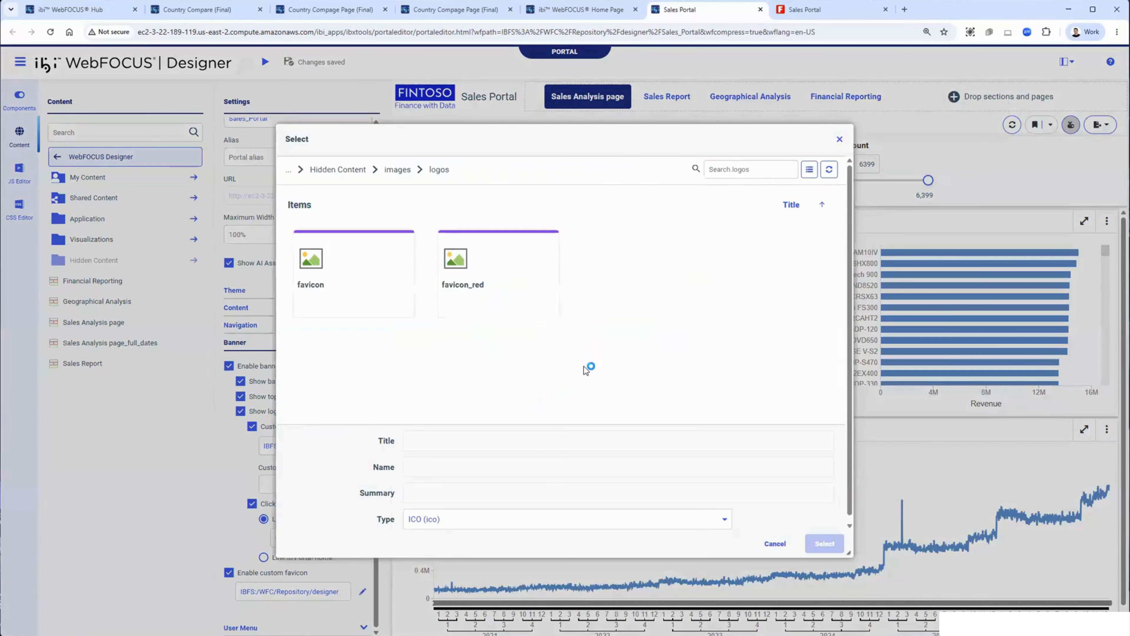
double_click(363, 304)
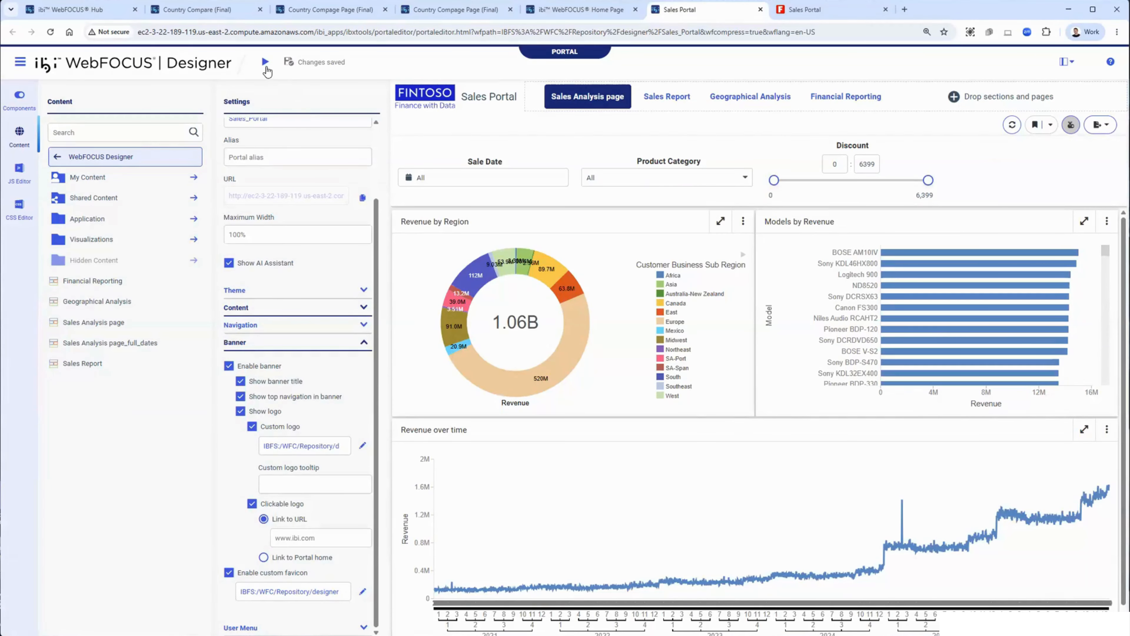
click(266, 63)
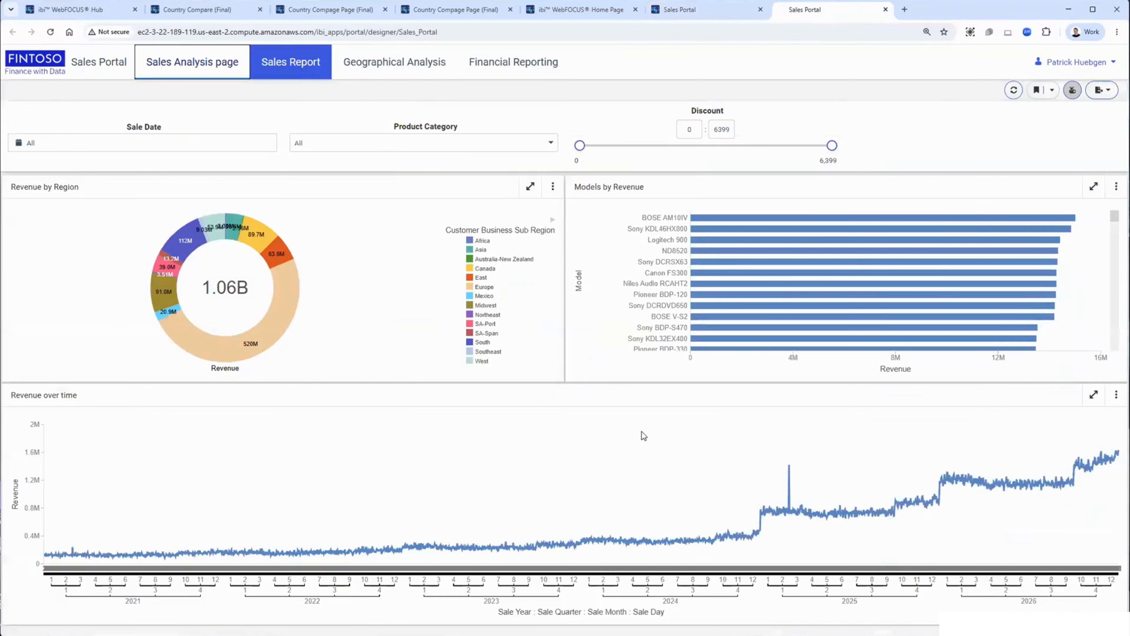